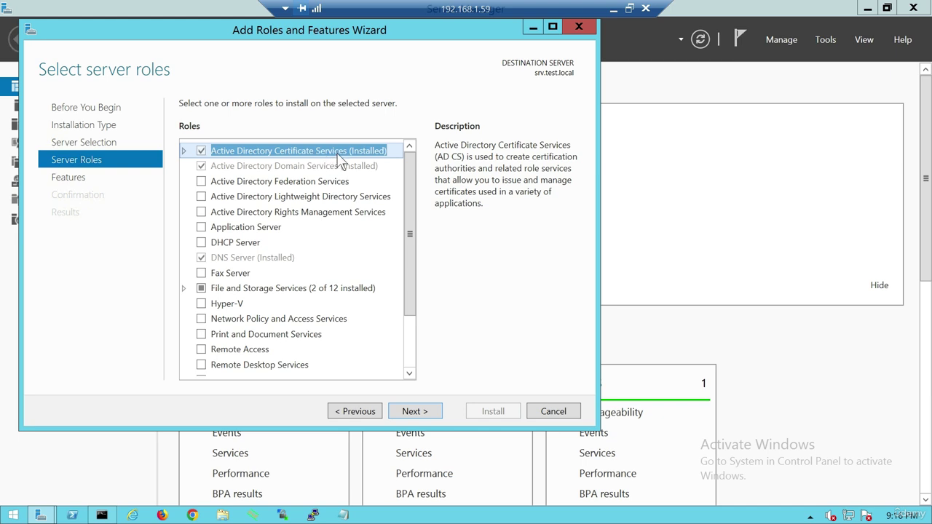
Cancel the Add Roles and Features Wizard without installing anything.
{"action": "left_click", "coordinate": [562, 413]}
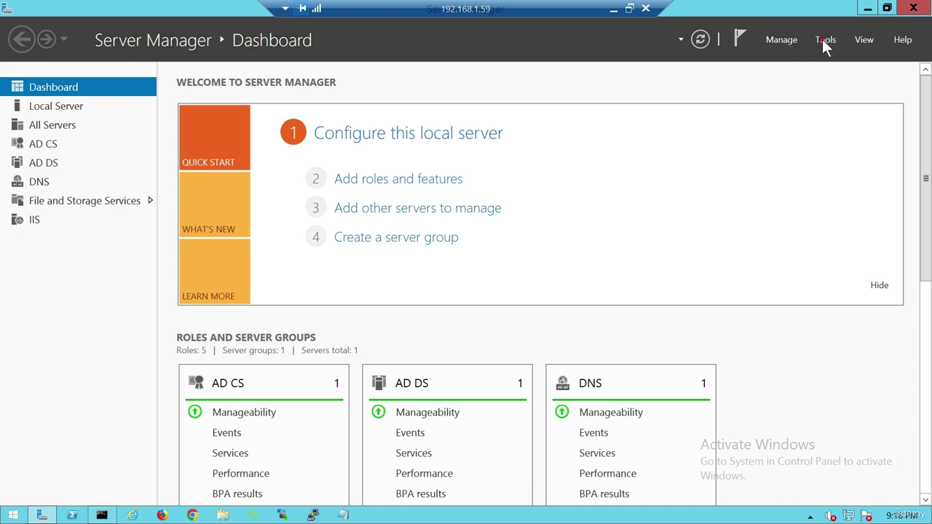
Open the Certification Authority console with test-SRV-CA expanded, then launch Firefox.
{"action": "left_click", "coordinate": [822, 38]}
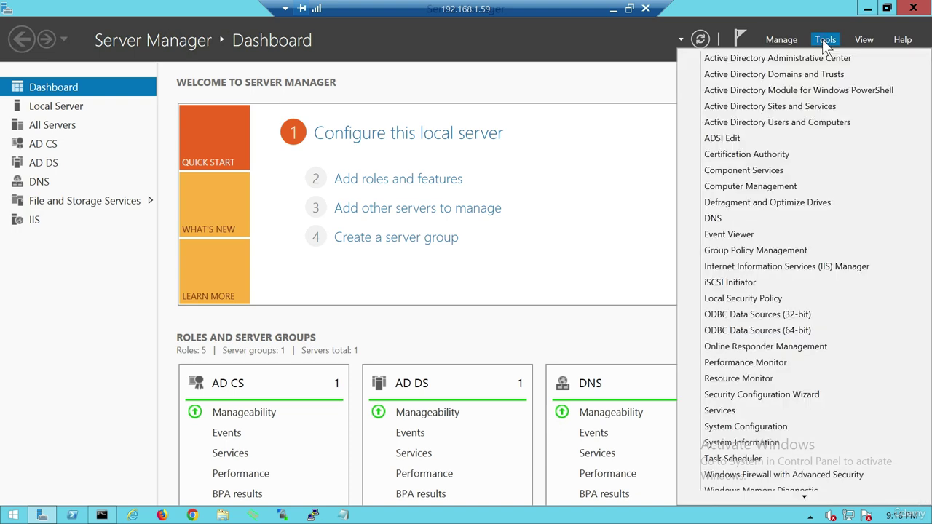
{"action": "left_click", "coordinate": [744, 155]}
{"action": "left_click", "coordinate": [10, 75]}
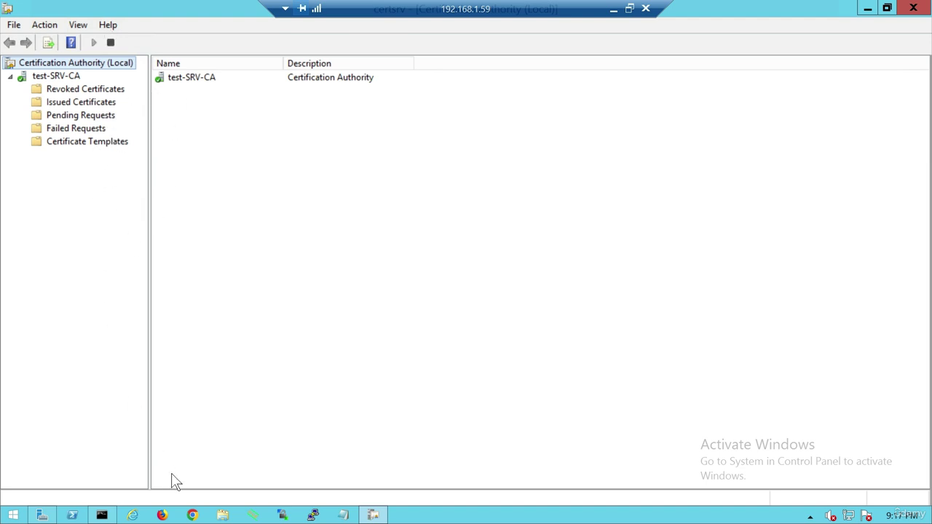
{"action": "left_click", "coordinate": [169, 516]}
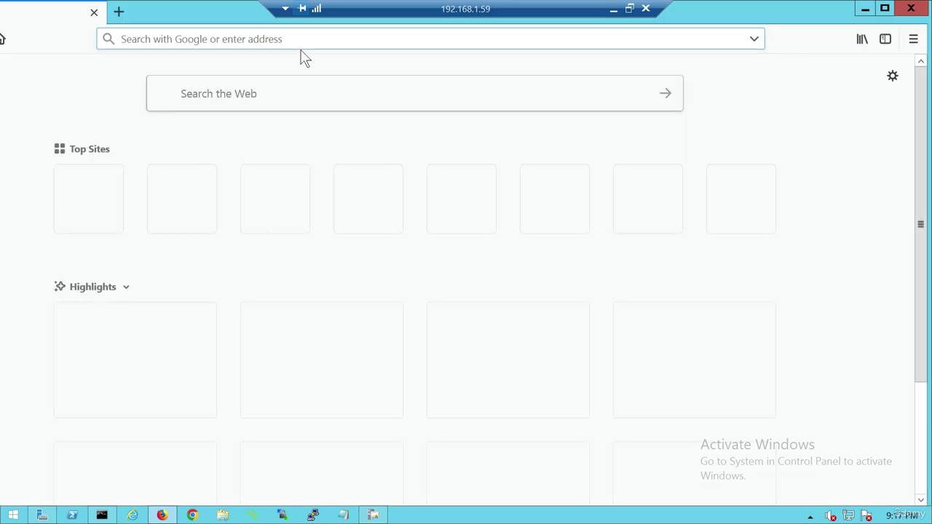
Sign in to localhost/certsrv as administrator with the account password.
{"action": "type", "text": "local"}
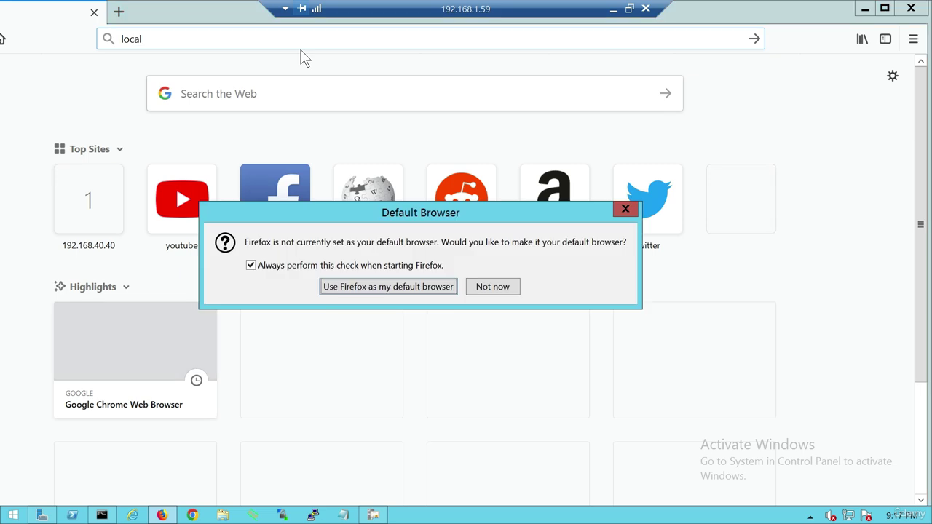
{"action": "type", "text": "host/certsrv"}
{"action": "key", "text": "Return"}
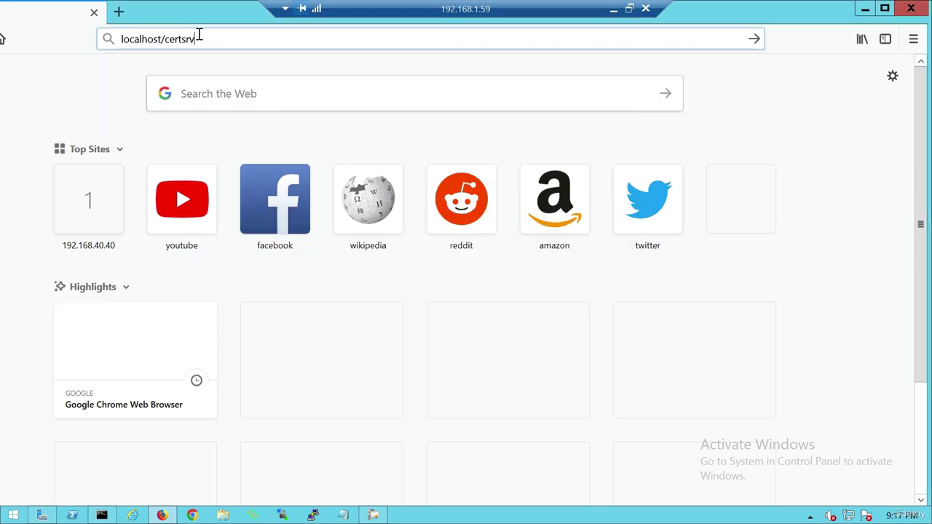
{"action": "type", "text": "administrator"}
{"action": "key", "text": "Tab"}
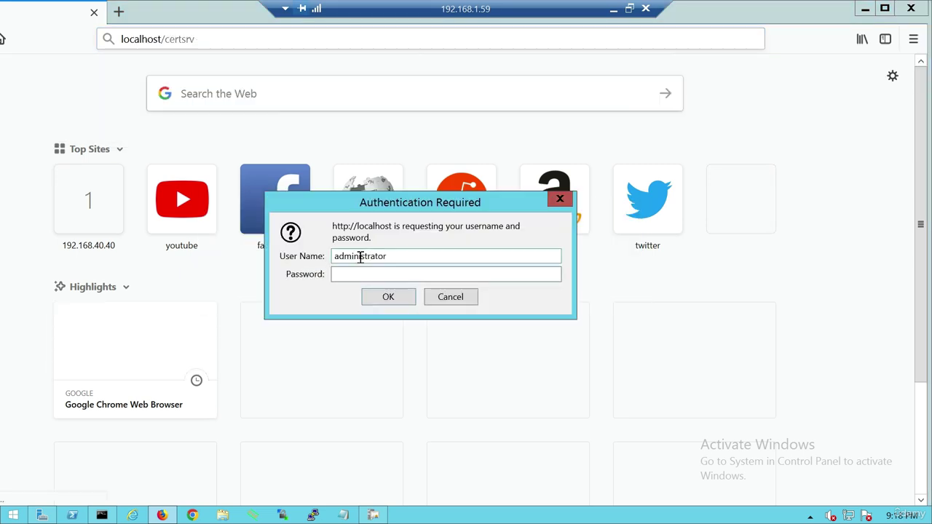
{"action": "type", "text": "***"}
{"action": "key", "text": "Return"}
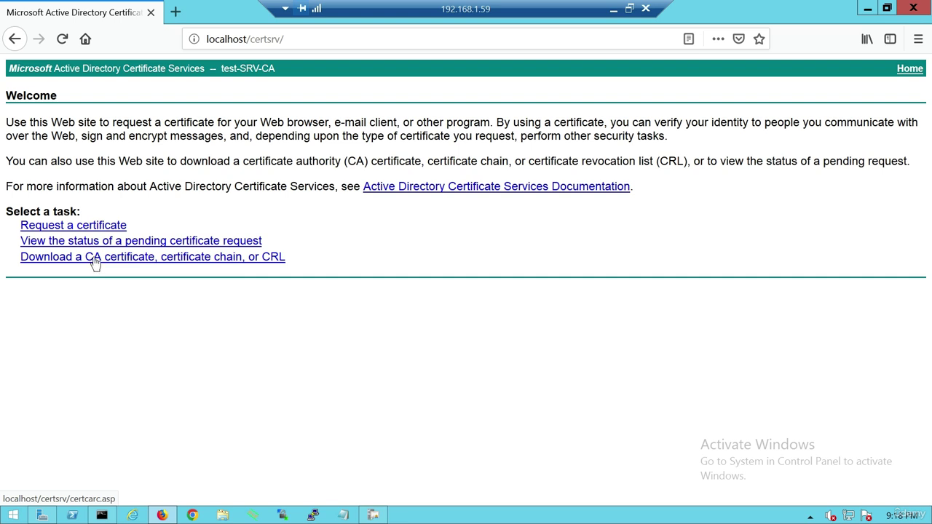
Download the test-SRV-CA certificate in DER encoding and save it as certnew.cer.
{"action": "left_click", "coordinate": [63, 263]}
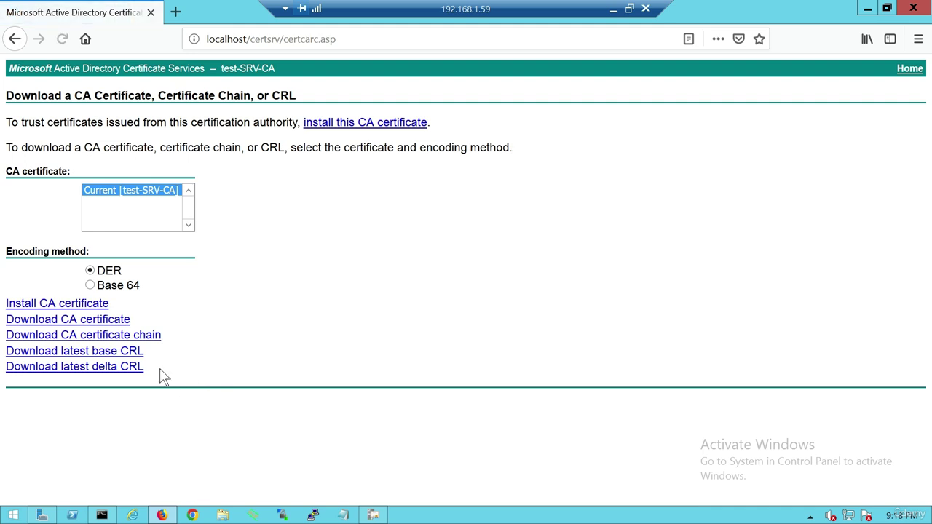
{"action": "left_click", "coordinate": [58, 320]}
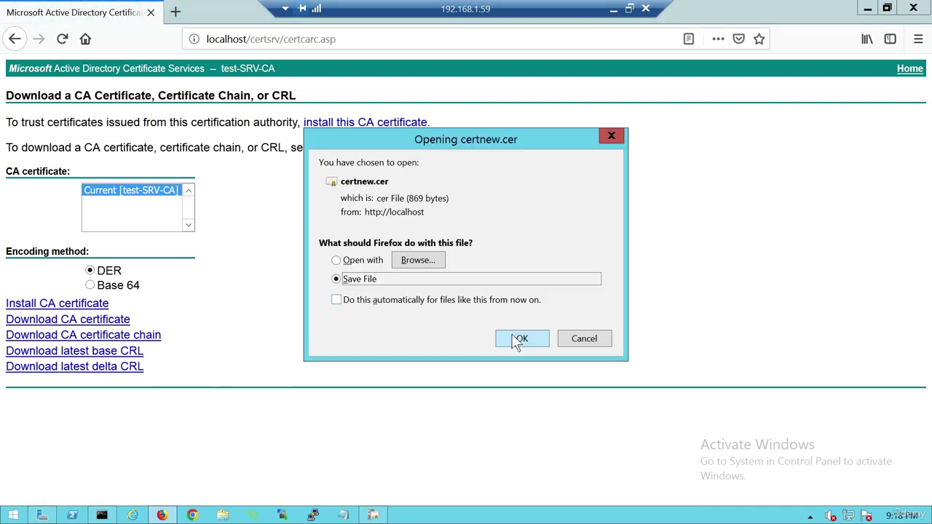
{"action": "left_click", "coordinate": [521, 339]}
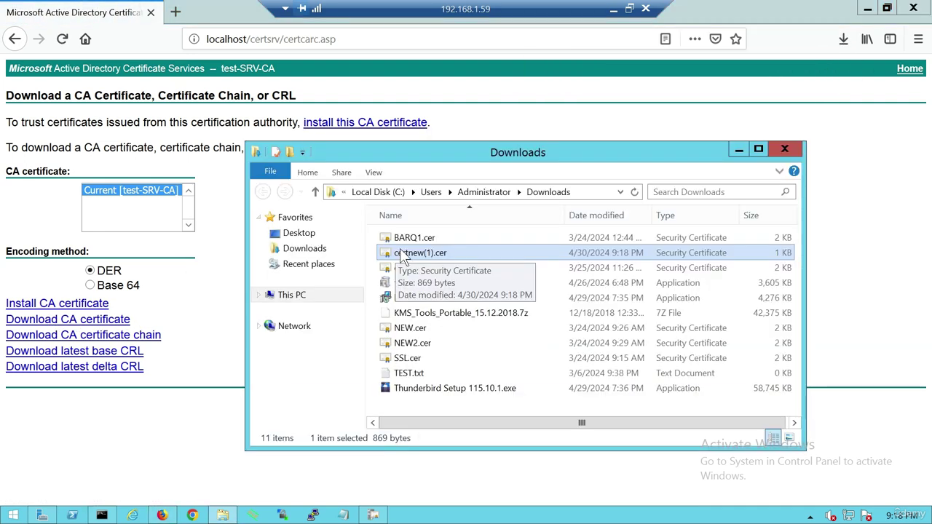
Rename the downloaded certificate to TESTLOCALCA.cer and bring Firefox back to the front.
{"action": "type", "text": "TESTLOC"}
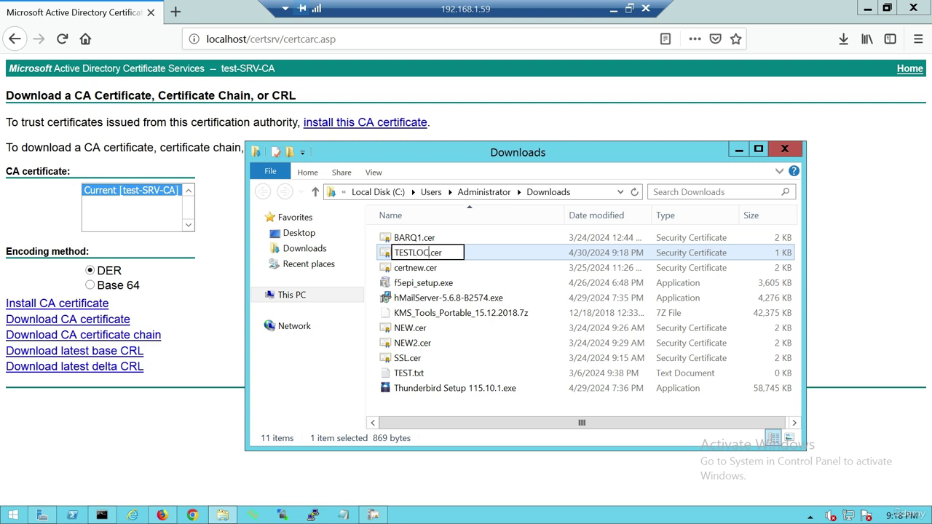
{"action": "type", "text": "ALCA"}
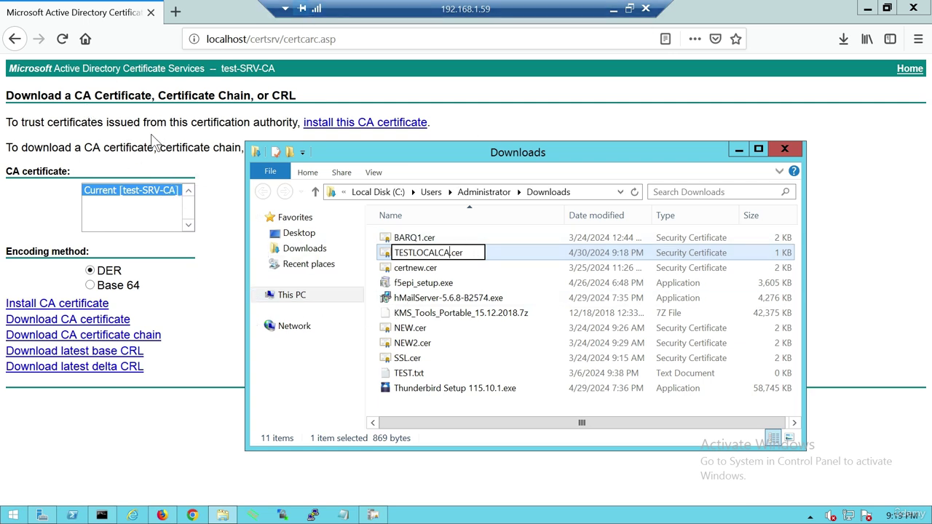
{"action": "key", "text": "Return"}
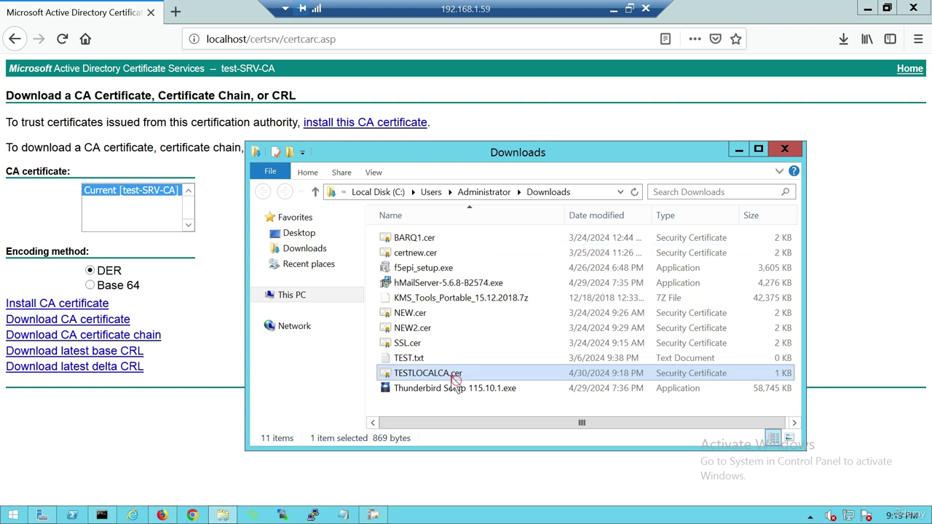
{"action": "left_click", "coordinate": [391, 19]}
{"action": "left_click_drag", "start_coordinate": [390, 12], "coordinate": [446, 11]}
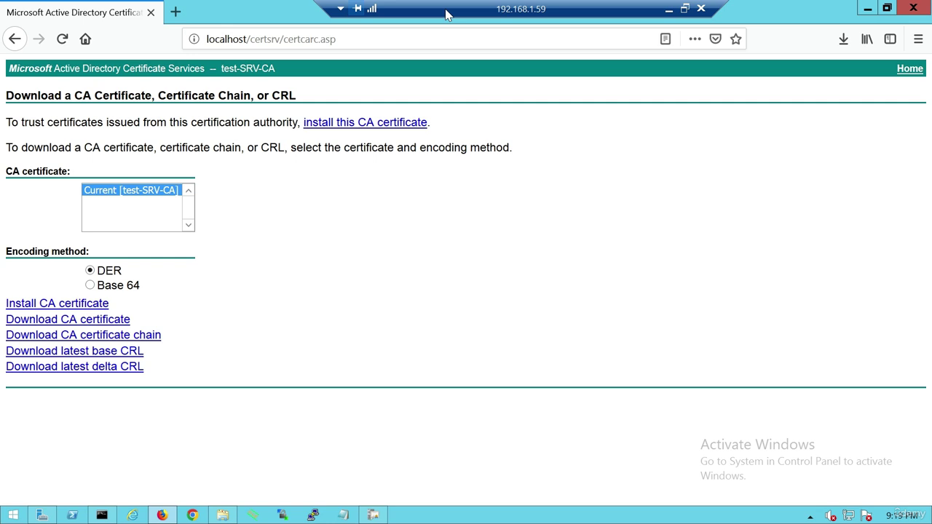
Return to the Certification Authority console and browse its Certificate Templates folder.
{"action": "left_click", "coordinate": [42, 514]}
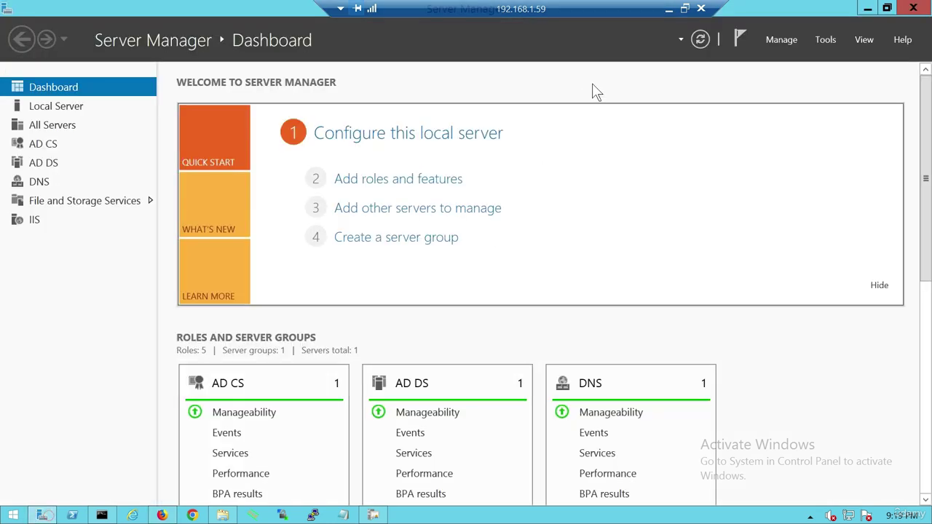
{"action": "left_click", "coordinate": [375, 515]}
{"action": "left_click", "coordinate": [63, 143]}
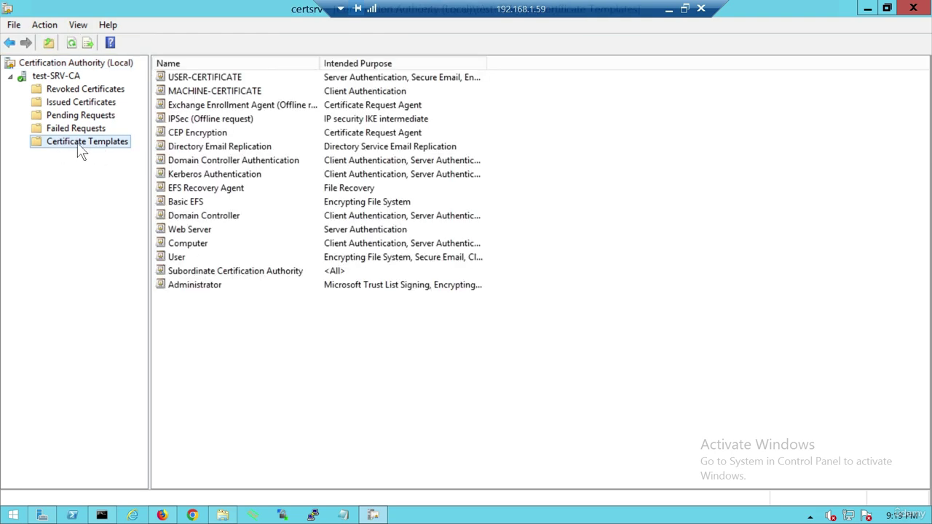
{"action": "left_click", "coordinate": [337, 376]}
{"action": "left_click", "coordinate": [79, 144]}
{"action": "left_click", "coordinate": [177, 259]}
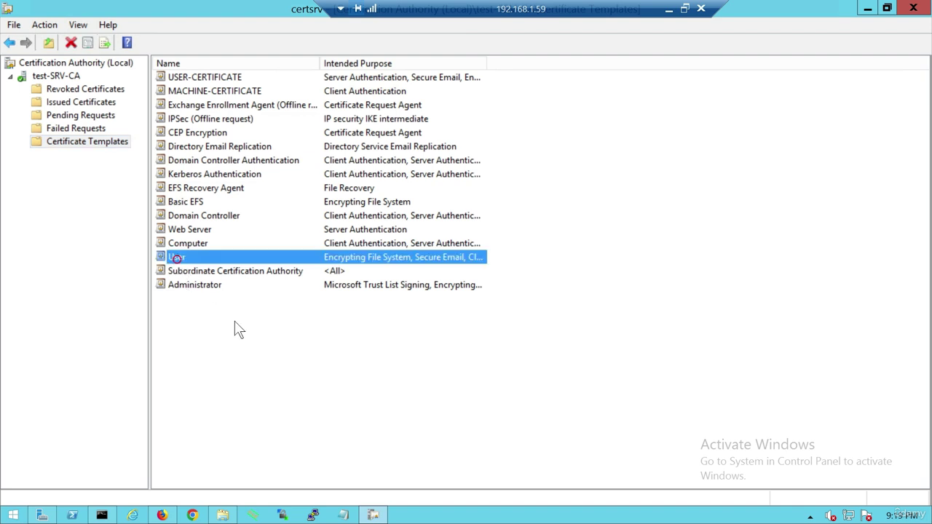
{"action": "left_click", "coordinate": [237, 329]}
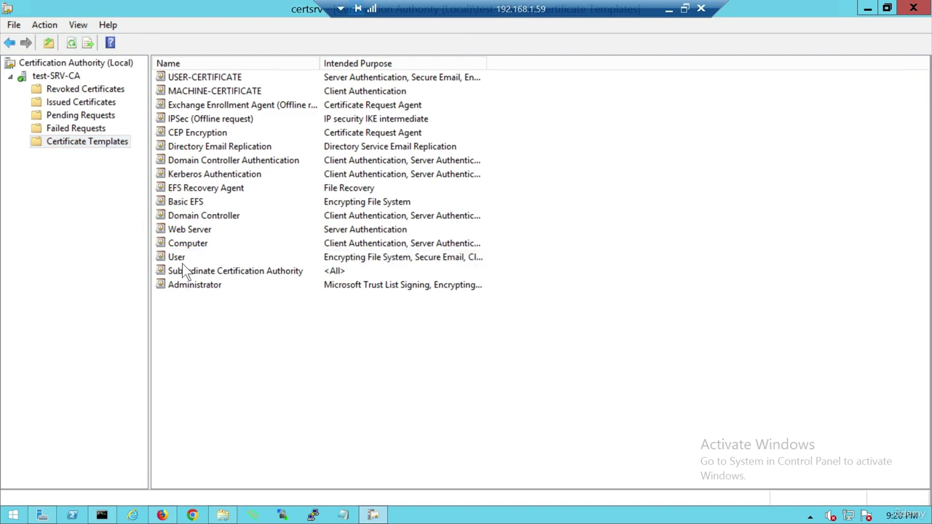
Open Manage on Certificate Templates and select the USER-CERTIFICATE template among 35 templates.
{"action": "right_click", "coordinate": [64, 145]}
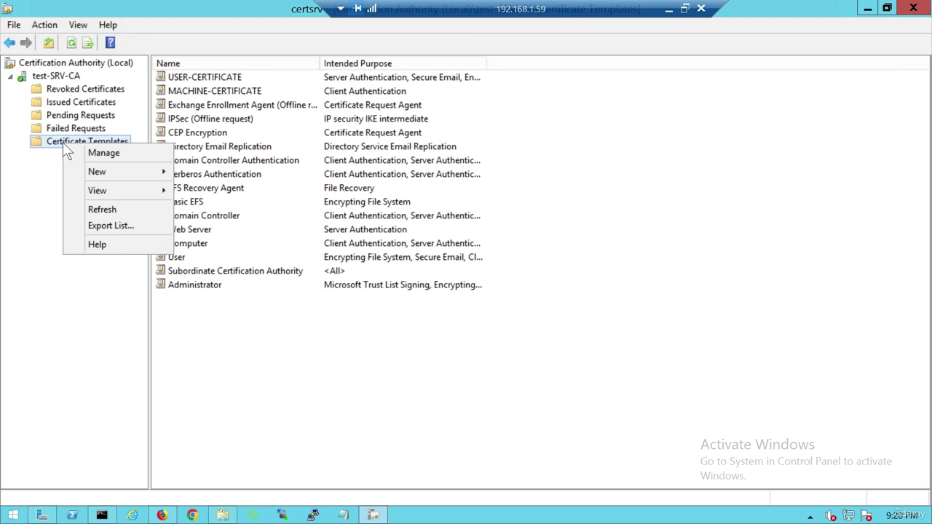
{"action": "left_click", "coordinate": [102, 152]}
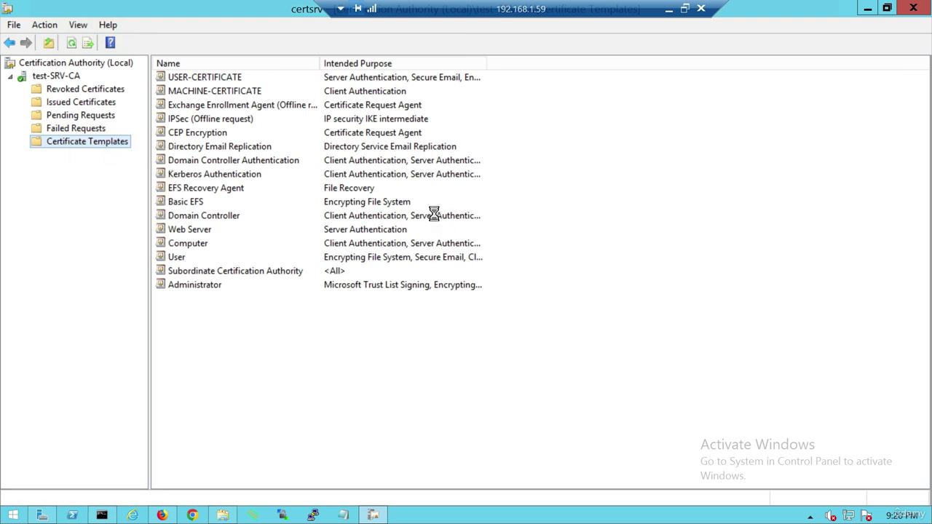
{"action": "scroll", "coordinate": [248, 291], "scroll_direction": "down", "scroll_amount": 2}
{"action": "left_click", "coordinate": [241, 438]}
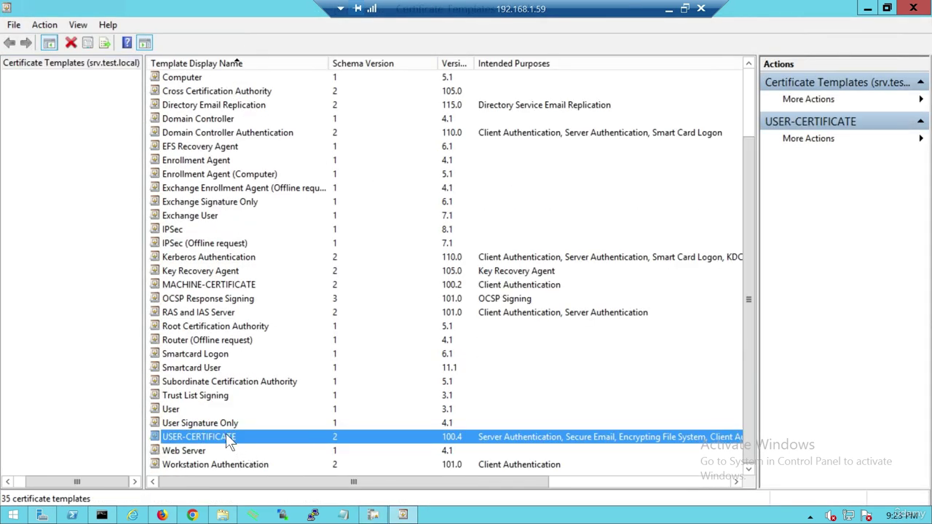
Browse the templates list and open USER-CERTIFICATE's properties, showing its 6-week renewal period.
{"action": "left_click", "coordinate": [177, 410]}
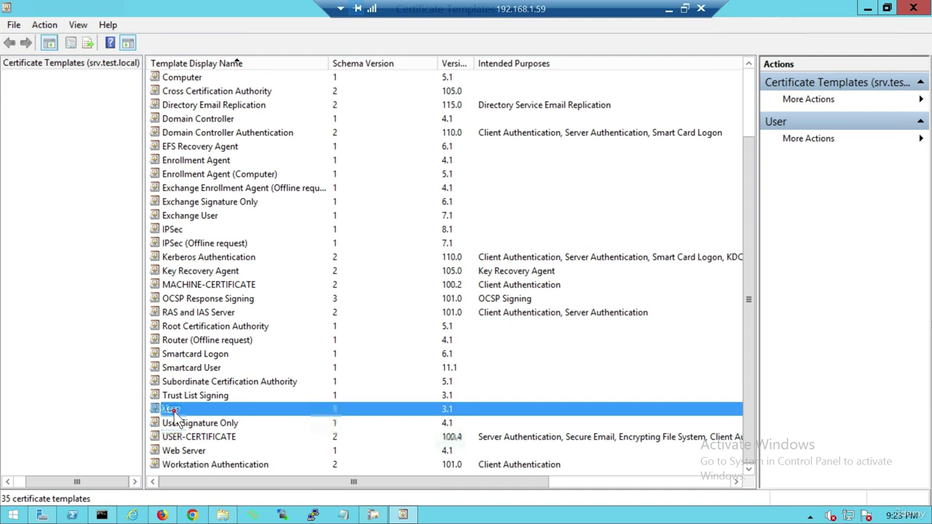
{"action": "left_click", "coordinate": [187, 464]}
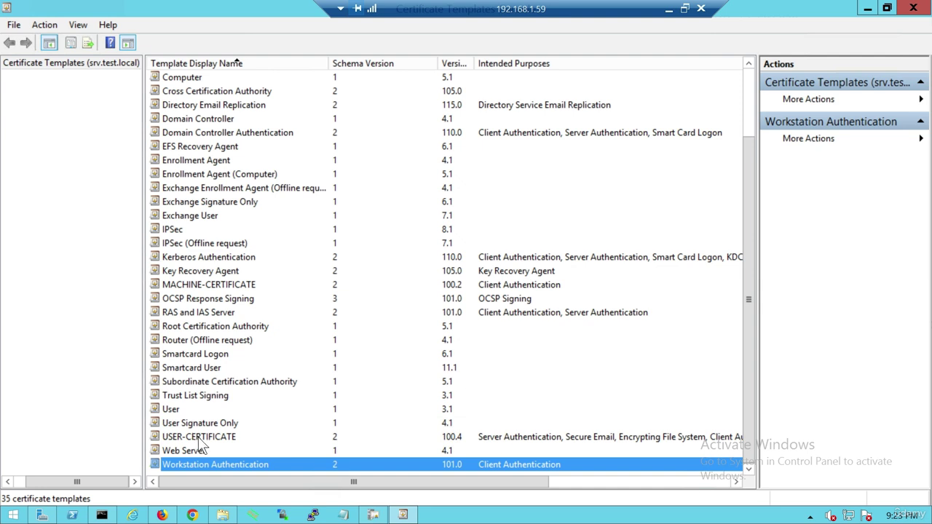
{"action": "scroll", "coordinate": [217, 371], "scroll_direction": "up", "scroll_amount": 2}
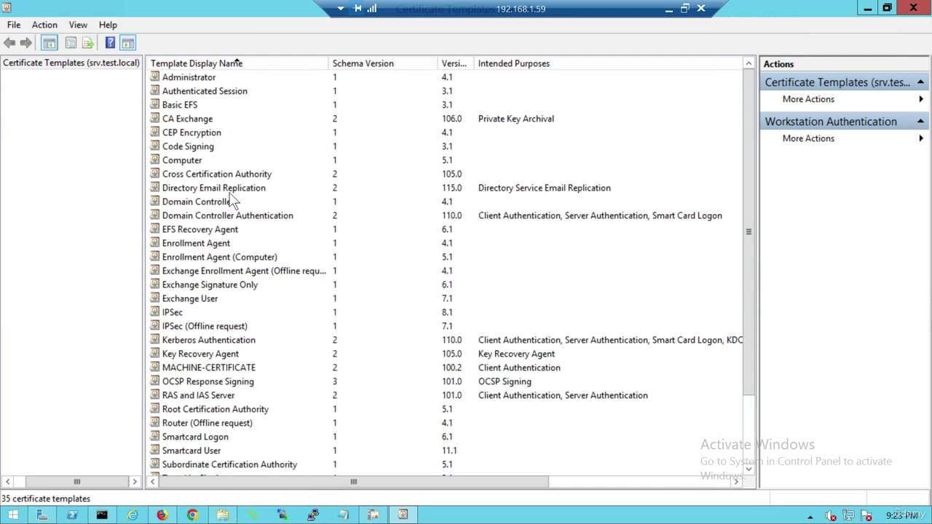
{"action": "left_click", "coordinate": [222, 367]}
{"action": "scroll", "coordinate": [211, 436], "scroll_direction": "down", "scroll_amount": 2}
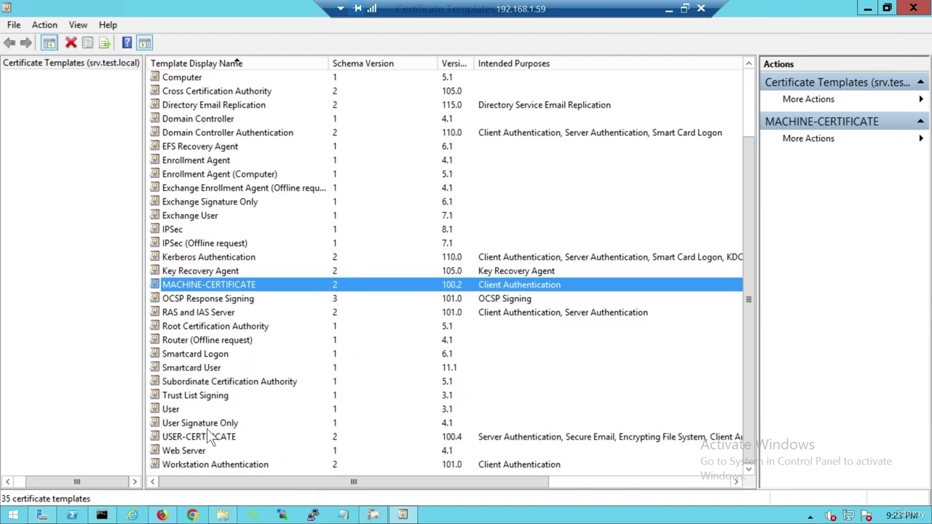
{"action": "double_click", "coordinate": [209, 435]}
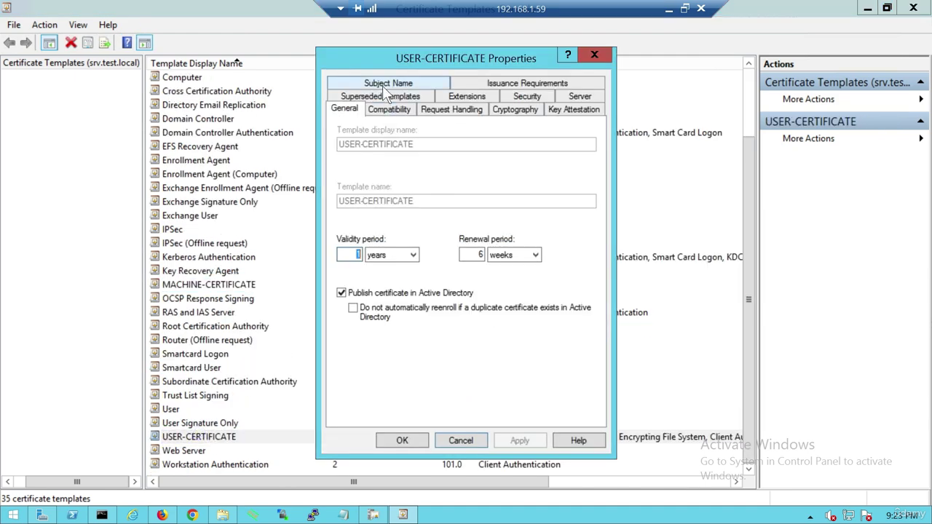
Check USER-CERTIFICATE's Subject Name and Security tabs, confirming Domain Users have Read, Enroll and Autoenroll.
{"action": "left_click", "coordinate": [388, 83]}
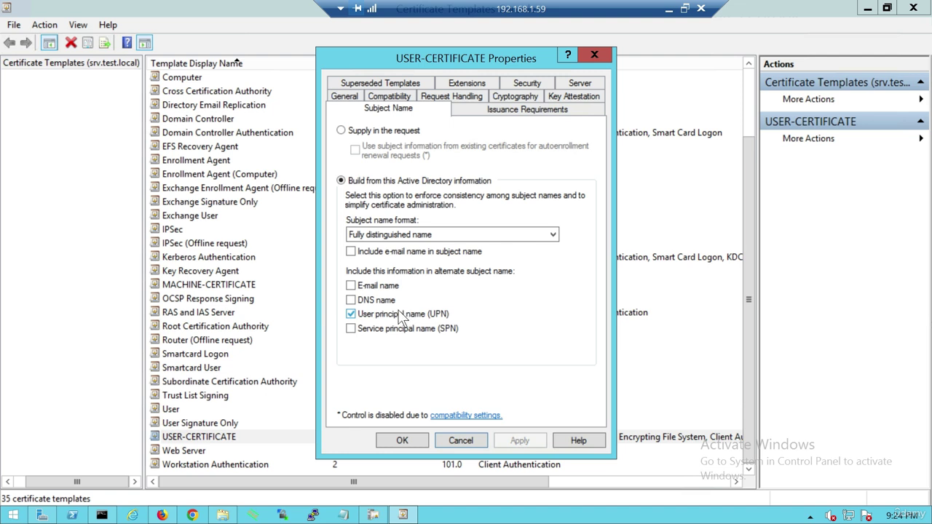
{"action": "left_click", "coordinate": [526, 83]}
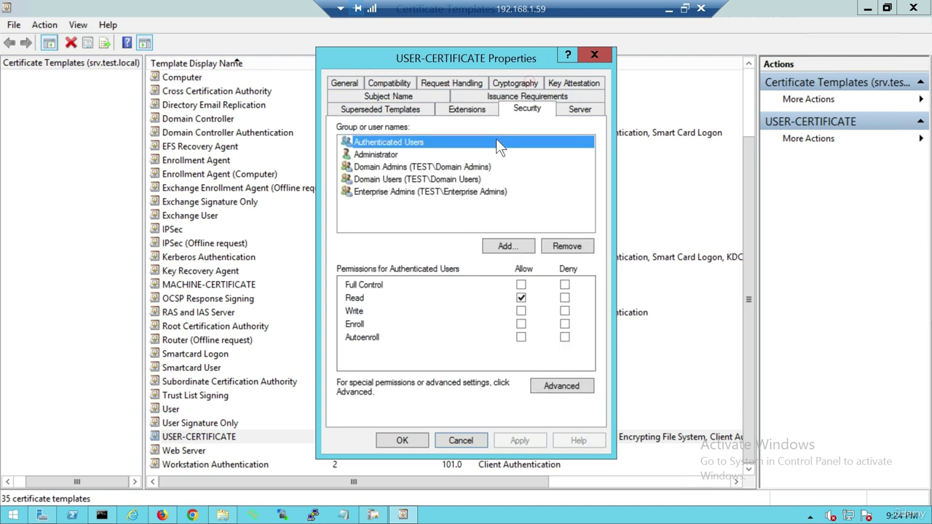
{"action": "left_click", "coordinate": [393, 181]}
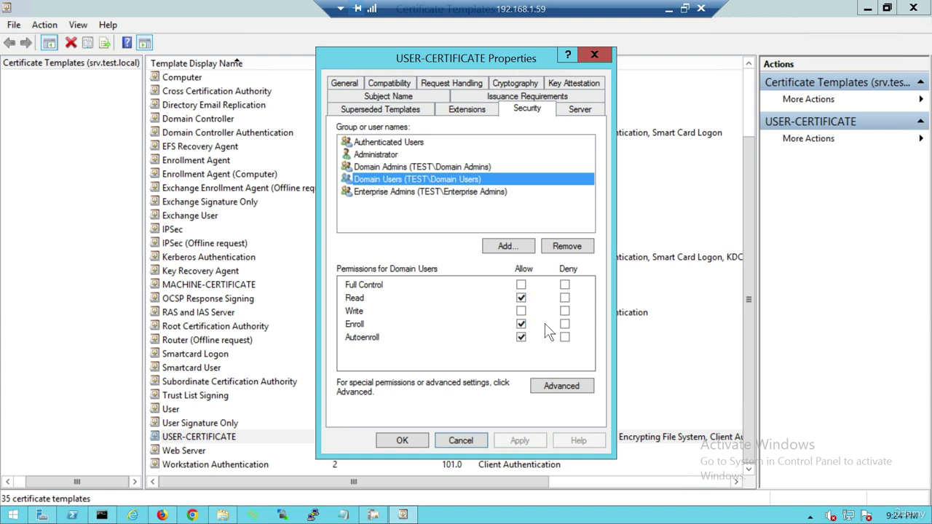
{"action": "left_click", "coordinate": [402, 441]}
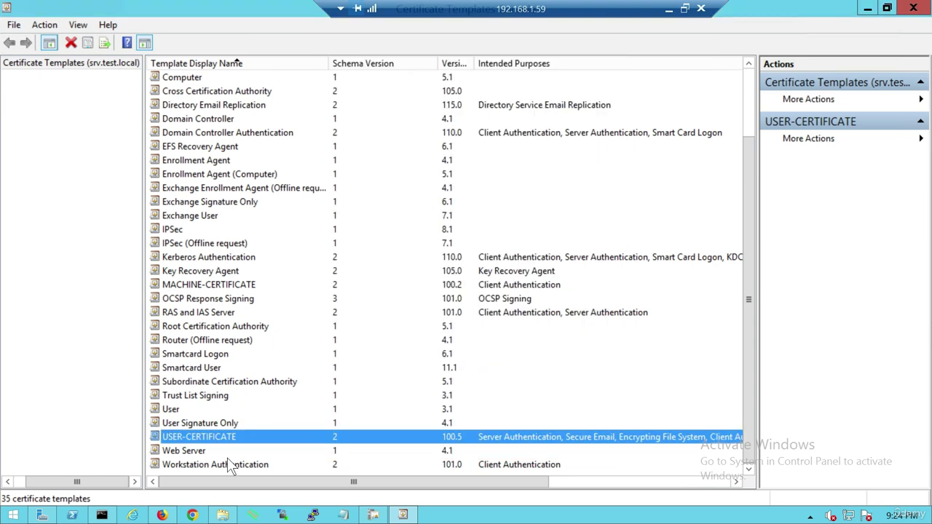
{"action": "scroll", "coordinate": [218, 276], "scroll_direction": "up", "scroll_amount": 2}
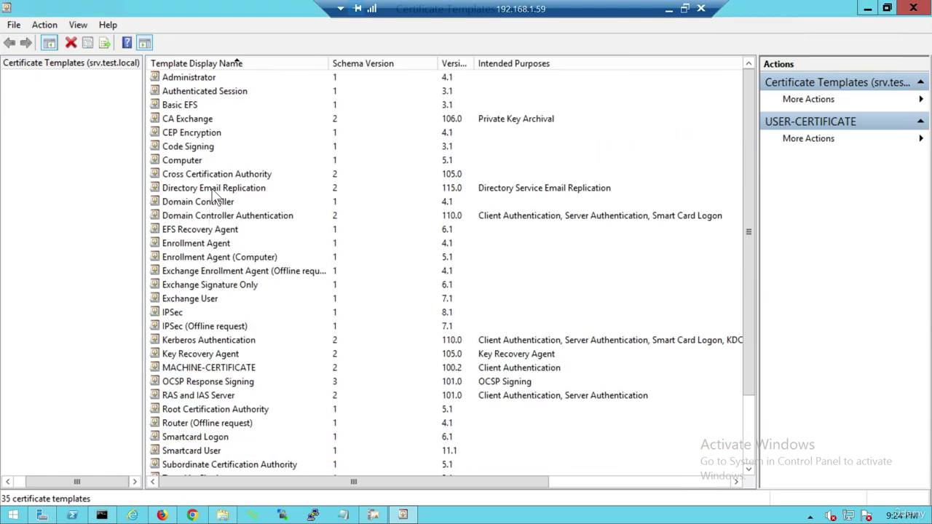
Review MACHINE-CERTIFICATE's Subject Name and give Domain Computers Read, Enroll and Autoenroll permissions.
{"action": "double_click", "coordinate": [211, 369]}
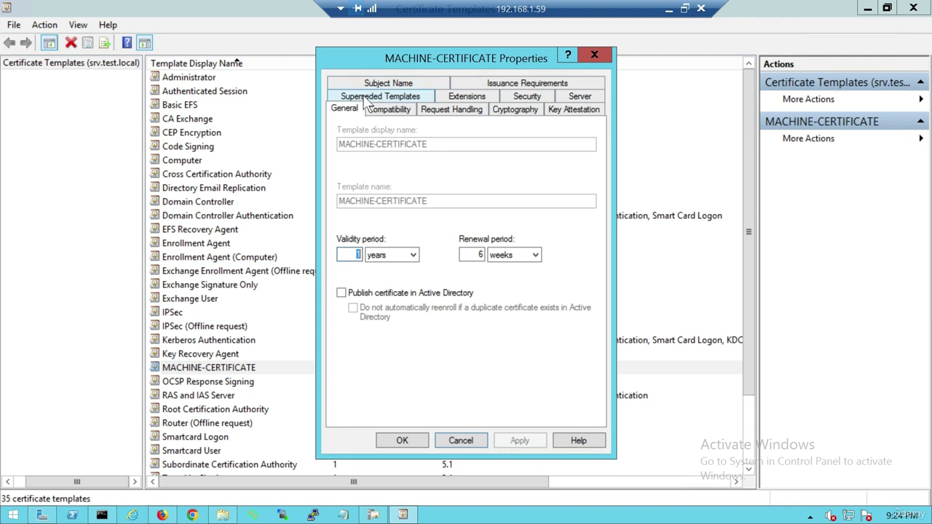
{"action": "left_click", "coordinate": [401, 83]}
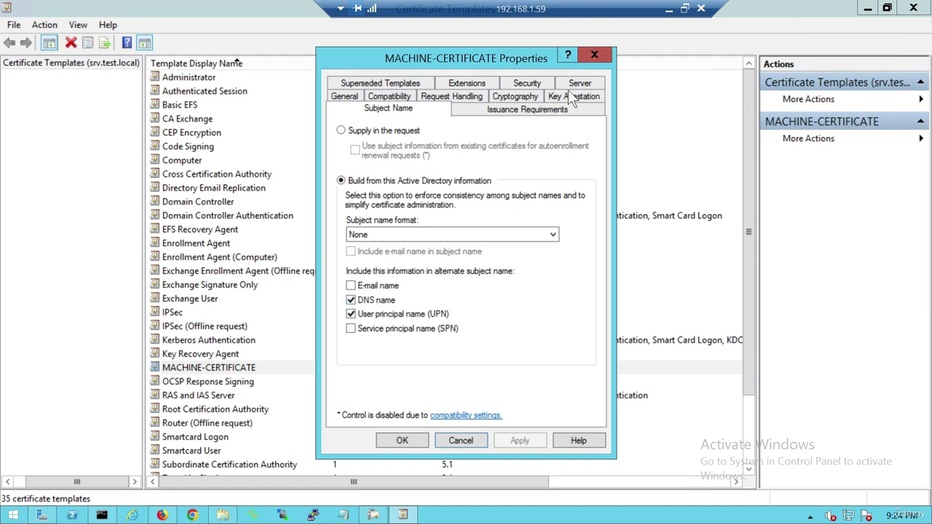
{"action": "left_click", "coordinate": [536, 83]}
{"action": "left_click", "coordinate": [386, 180]}
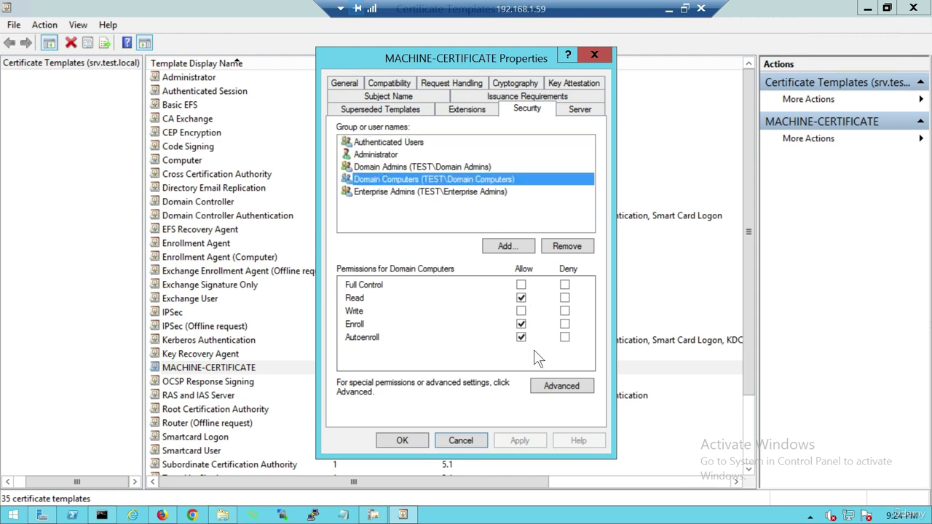
{"action": "left_click", "coordinate": [409, 441]}
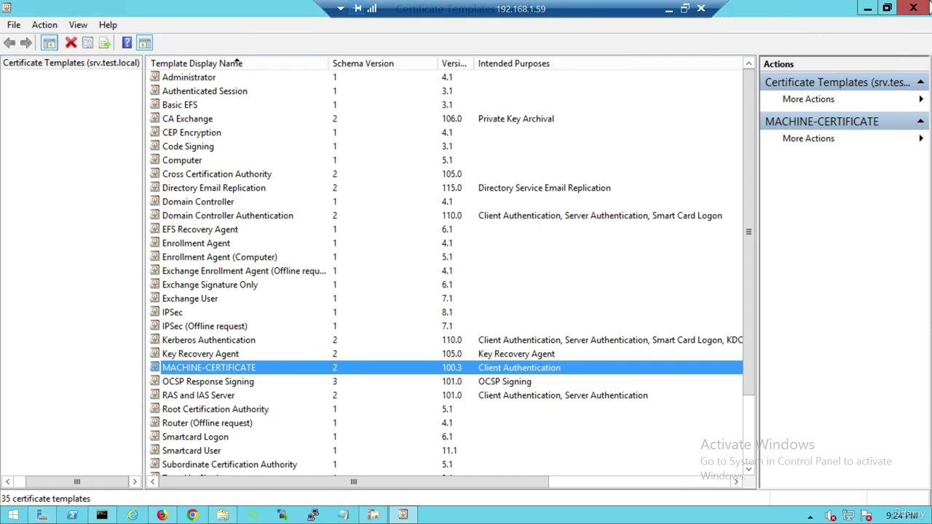
Close the Certificate Templates console and return to the Server Manager dashboard.
{"action": "left_click", "coordinate": [912, 8]}
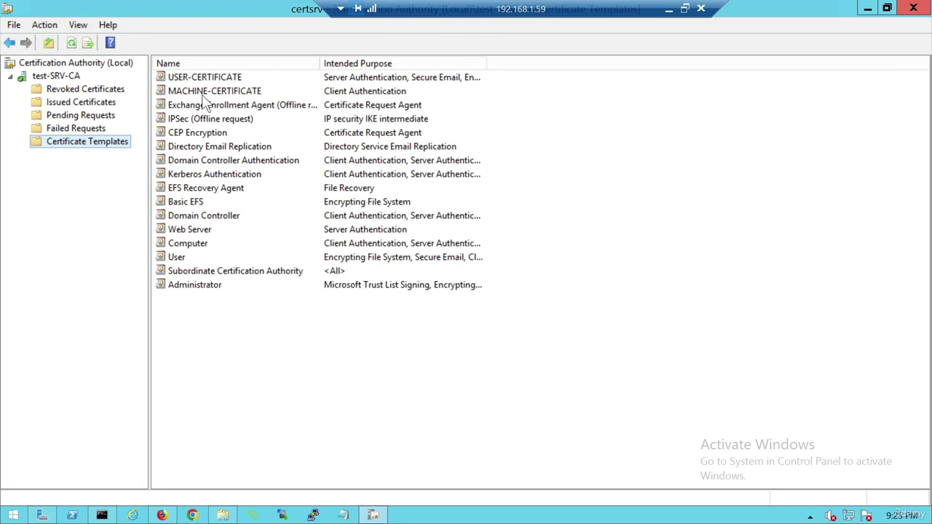
{"action": "left_click", "coordinate": [41, 515]}
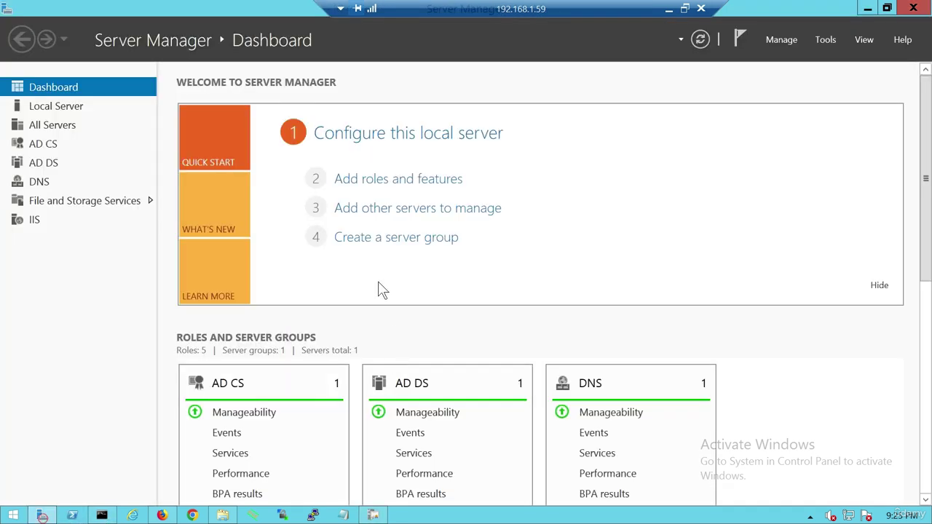
Launch Group Policy Management and edit the Default Domain Policy.
{"action": "left_click", "coordinate": [825, 39]}
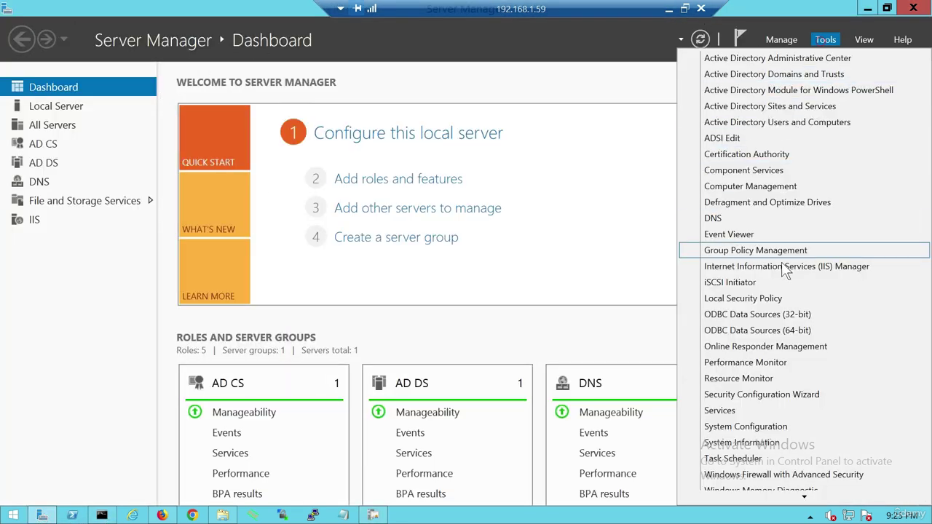
{"action": "left_click", "coordinate": [765, 252]}
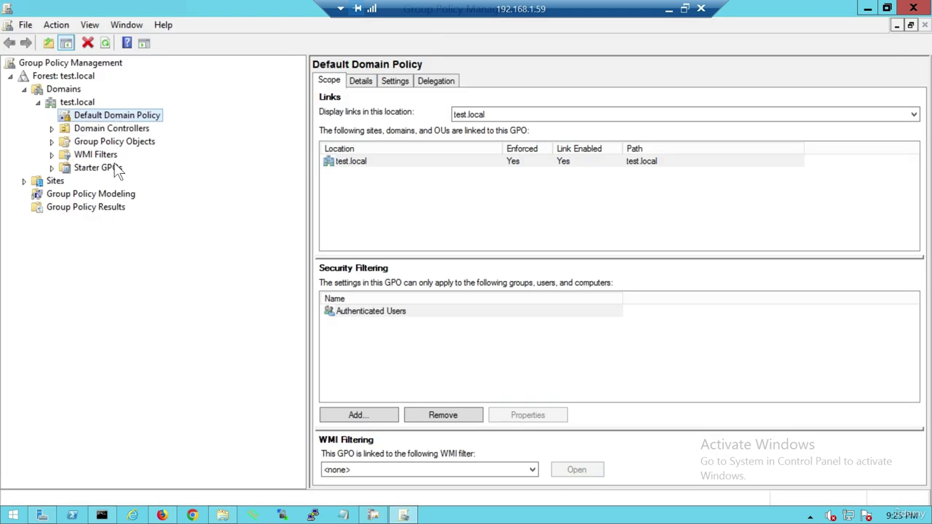
{"action": "right_click", "coordinate": [118, 116]}
{"action": "left_click", "coordinate": [153, 129]}
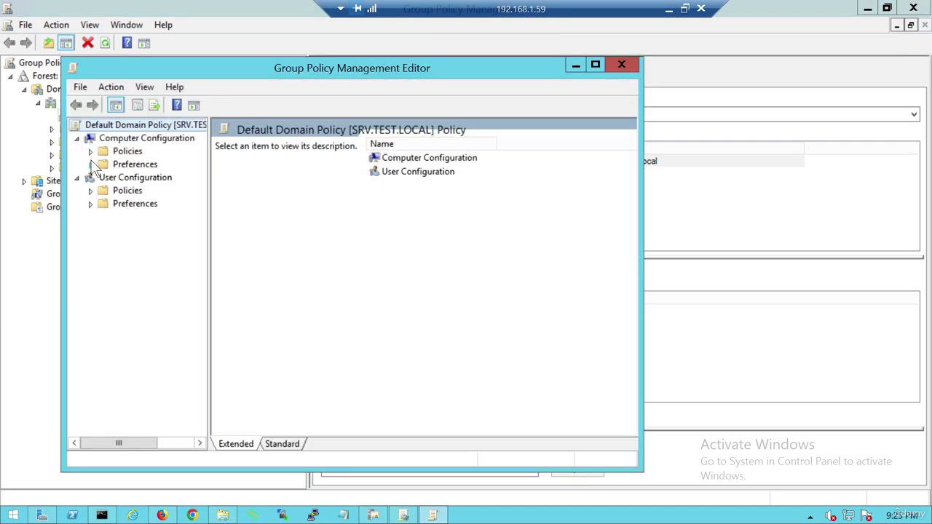
Go to Computer Policies > Security Settings > Public Key Policies and select Certificate Services Client - Auto-Enrollment.
{"action": "left_click", "coordinate": [90, 151]}
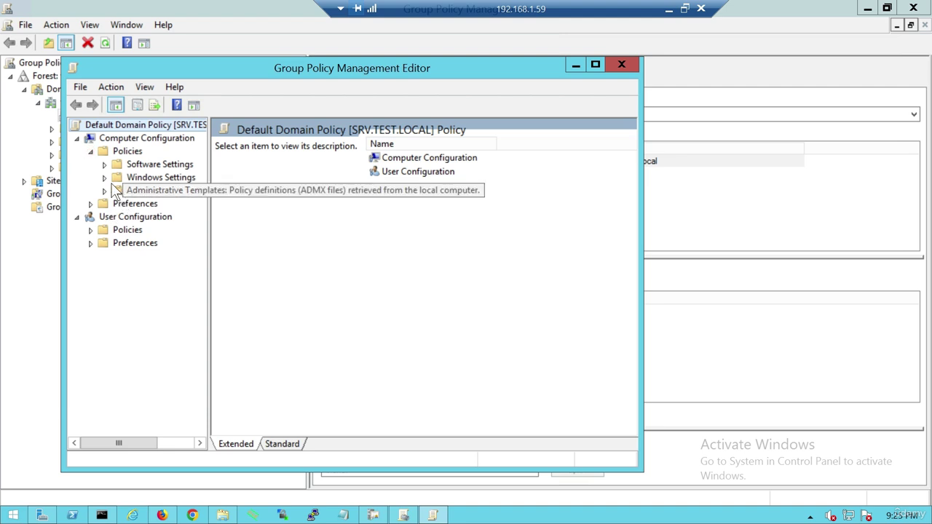
{"action": "left_click", "coordinate": [104, 179]}
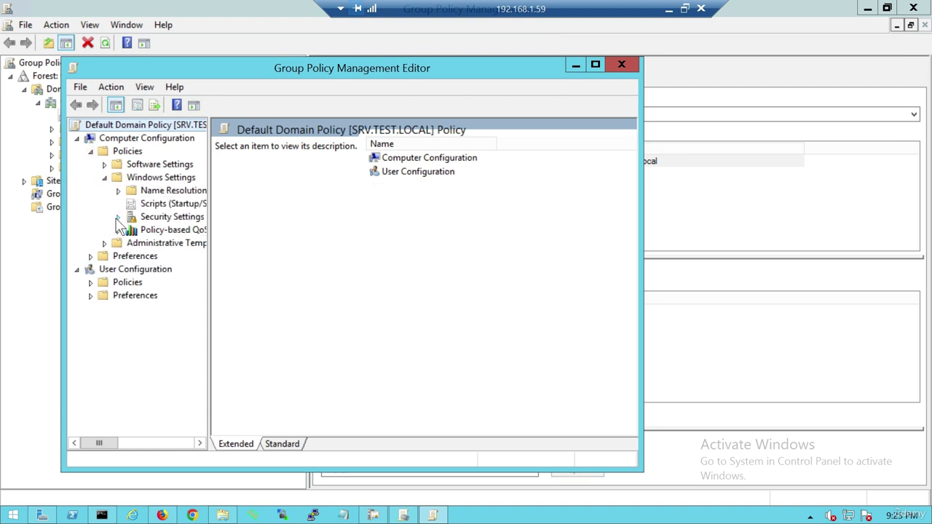
{"action": "left_click", "coordinate": [118, 216]}
{"action": "left_click", "coordinate": [176, 325]}
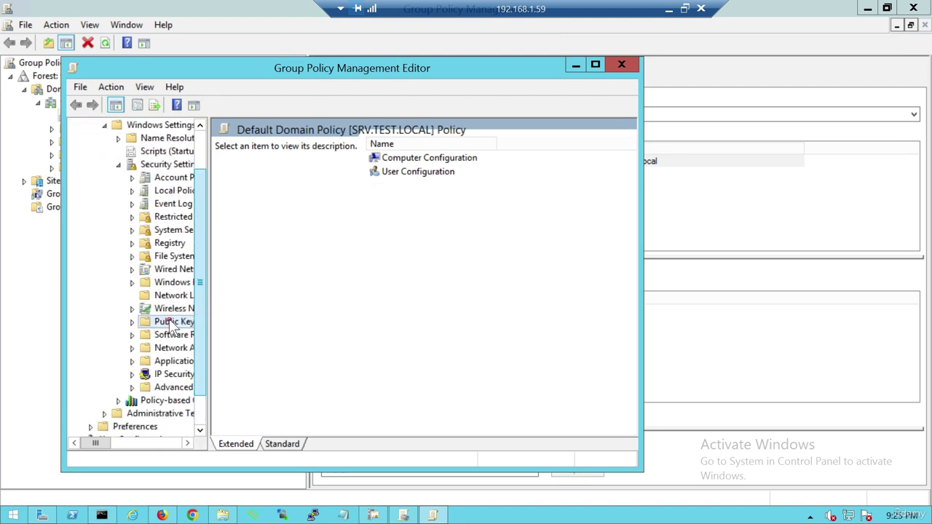
{"action": "left_click", "coordinate": [258, 319]}
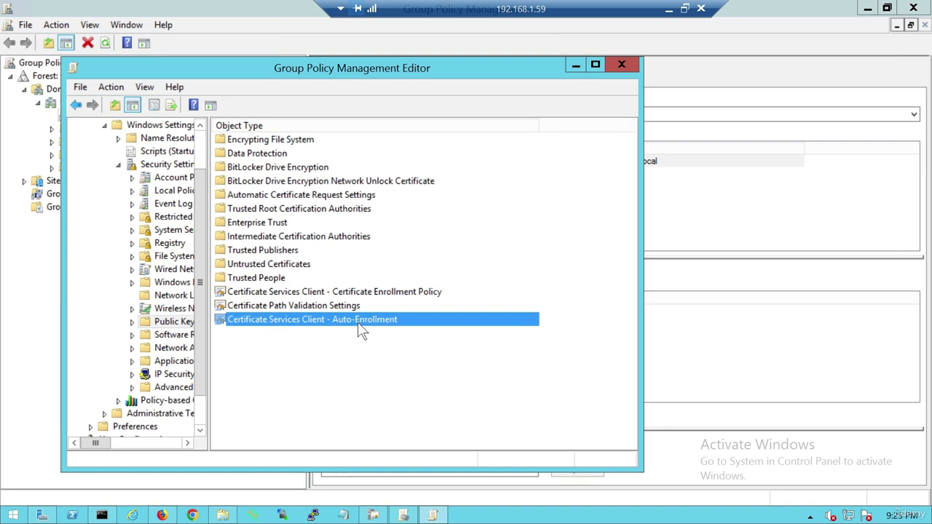
Confirm the computer auto-enrollment Configuration Model is set to Enabled.
{"action": "double_click", "coordinate": [326, 327]}
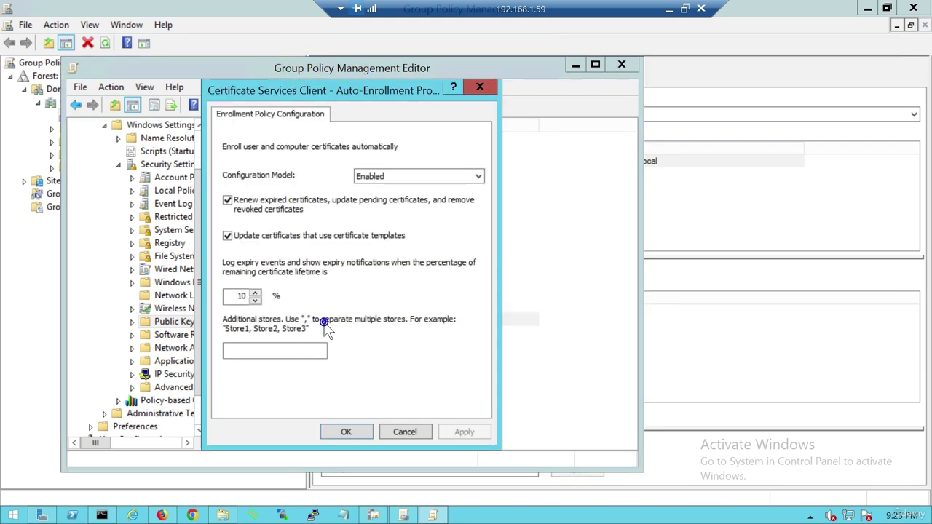
{"action": "left_click", "coordinate": [397, 179]}
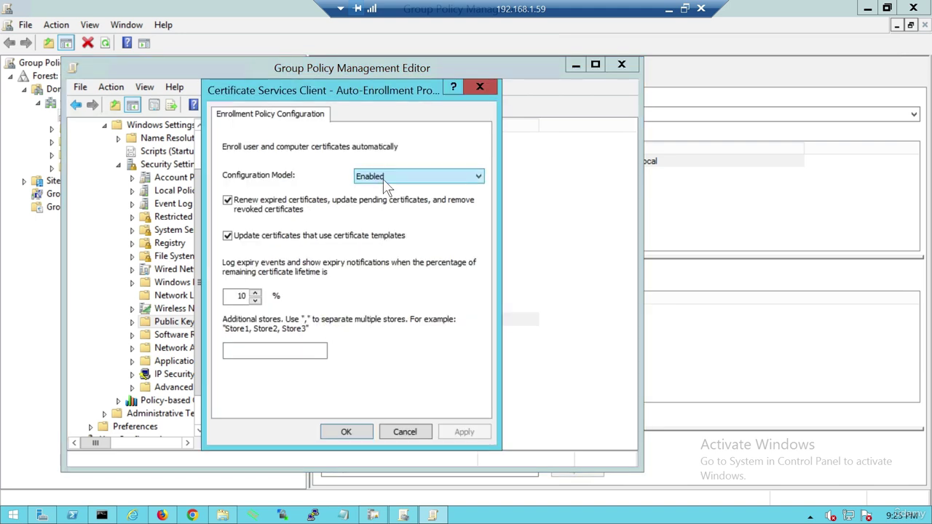
{"action": "left_click", "coordinate": [346, 432]}
Verify user Public Key Policies Auto-Enrollment is Enabled, then close the policy editor.
{"action": "scroll", "coordinate": [196, 284], "scroll_direction": "down", "scroll_amount": 1}
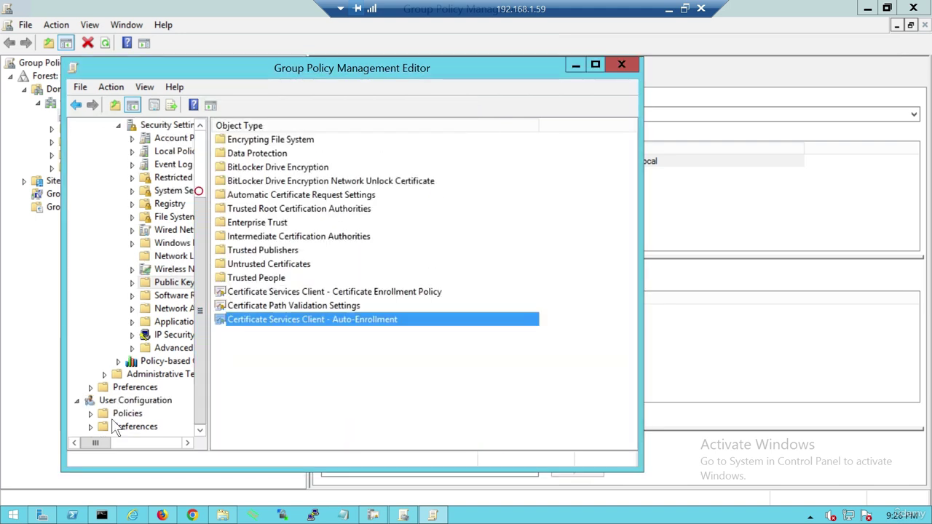
{"action": "left_click", "coordinate": [90, 412]}
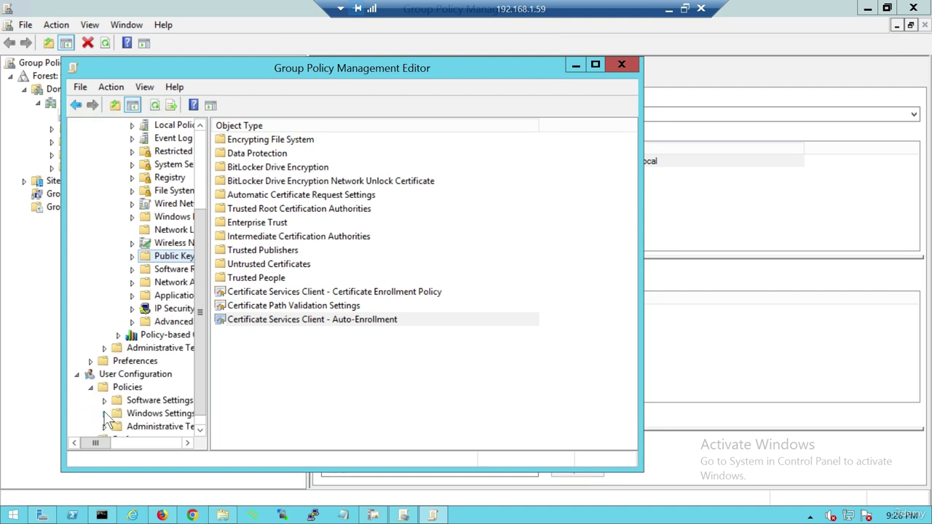
{"action": "left_click", "coordinate": [104, 413]}
{"action": "left_click", "coordinate": [118, 374]}
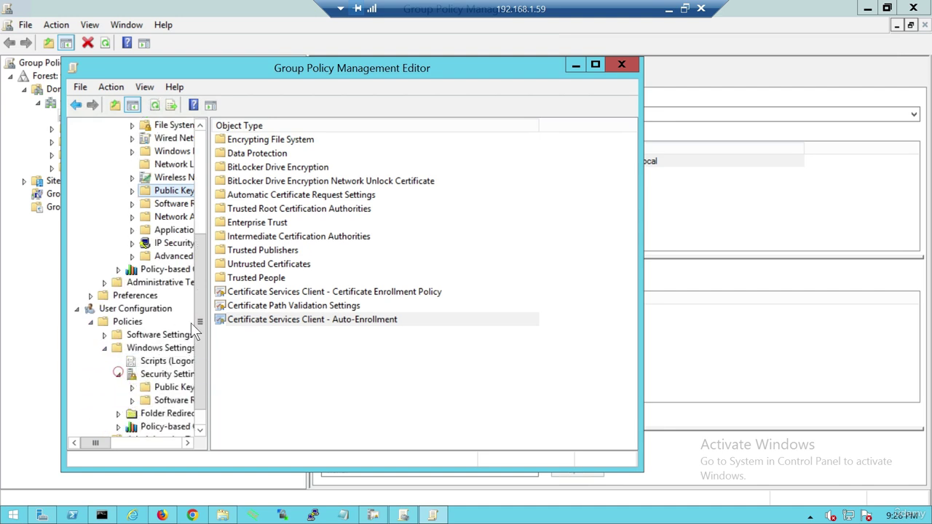
{"action": "left_click", "coordinate": [164, 387]}
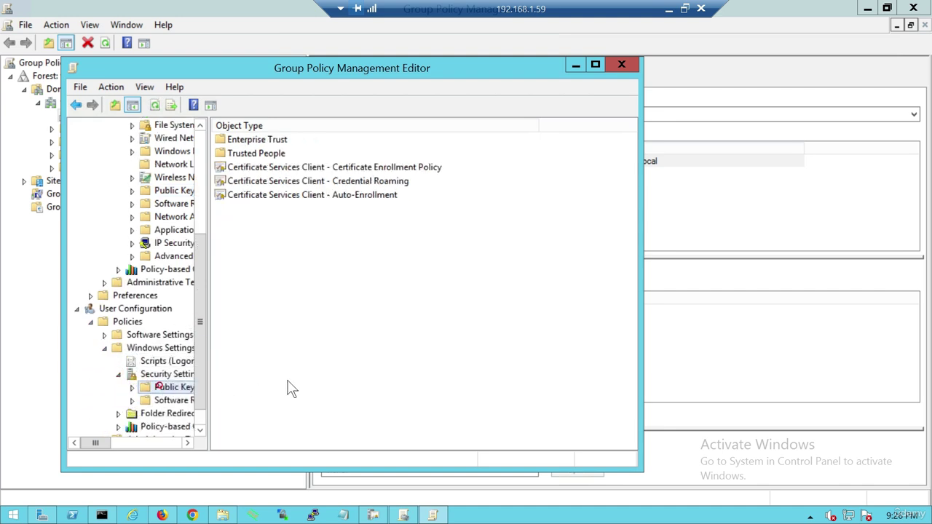
{"action": "double_click", "coordinate": [283, 194]}
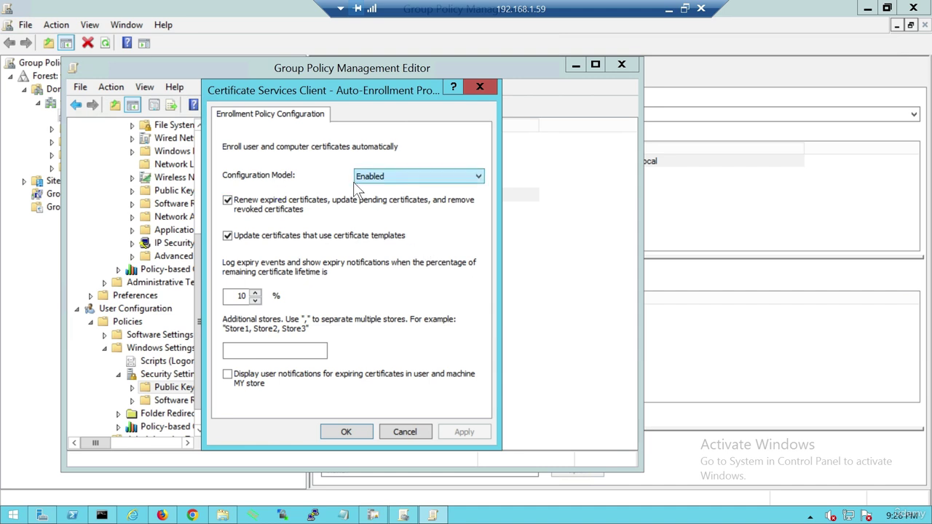
{"action": "left_click", "coordinate": [390, 432]}
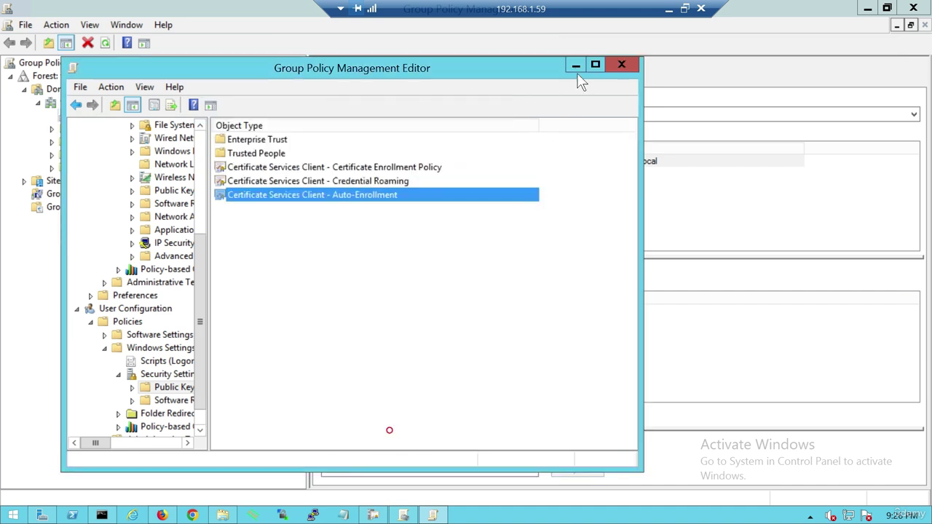
{"action": "left_click", "coordinate": [620, 64]}
Rerun gpupdate /force until computer and user policies update, then close the command prompt.
{"action": "right_click", "coordinate": [103, 117]}
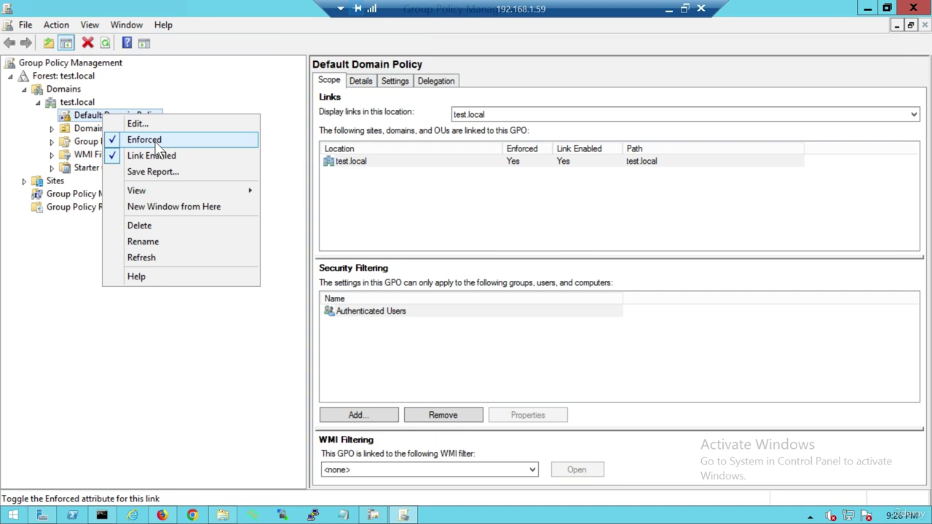
{"action": "left_click", "coordinate": [50, 433]}
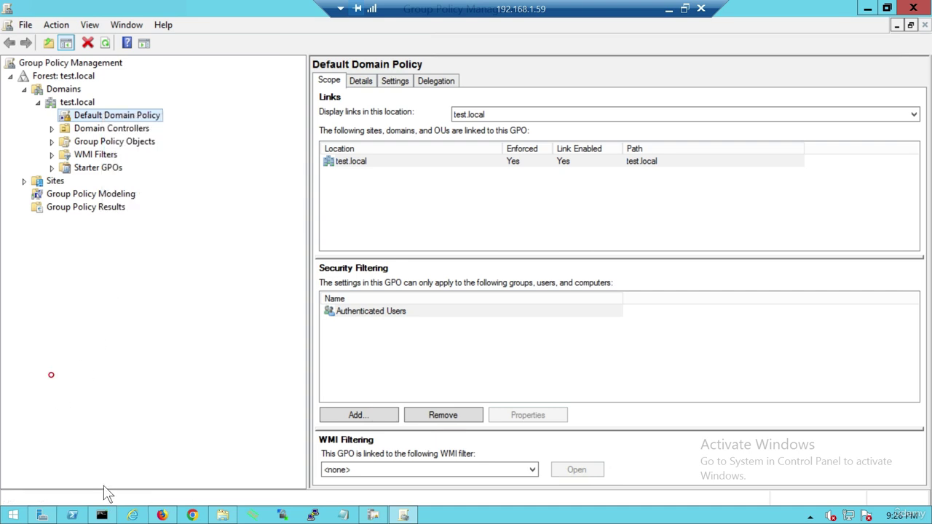
{"action": "left_click", "coordinate": [101, 516]}
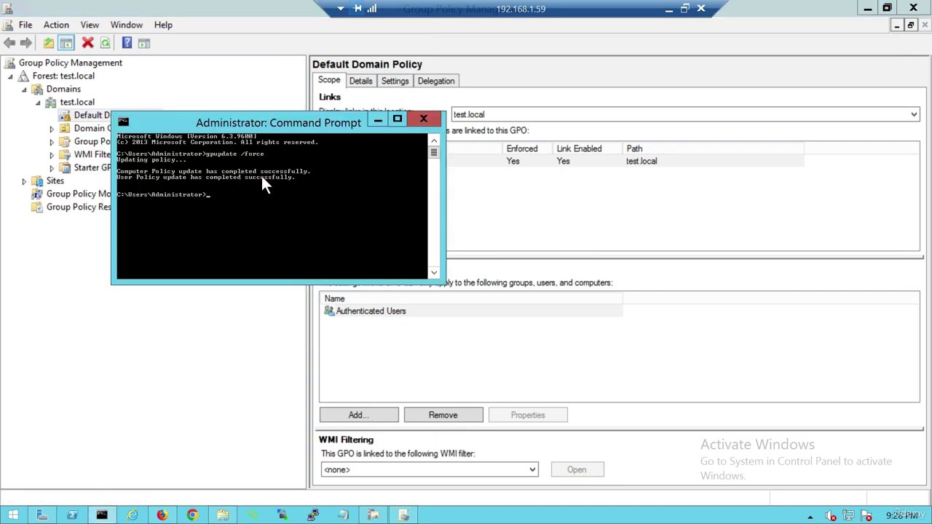
{"action": "key", "text": "Up"}
{"action": "key", "text": "Return"}
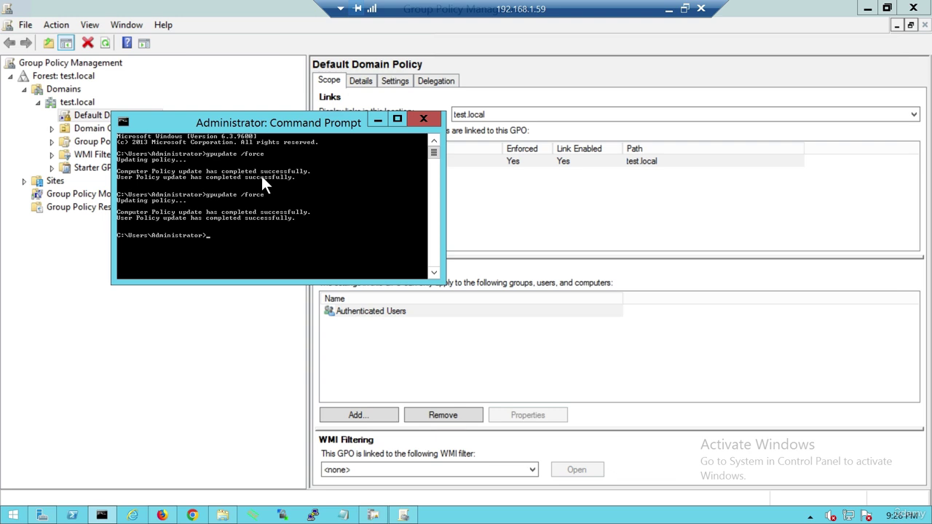
{"action": "left_click", "coordinate": [412, 120]}
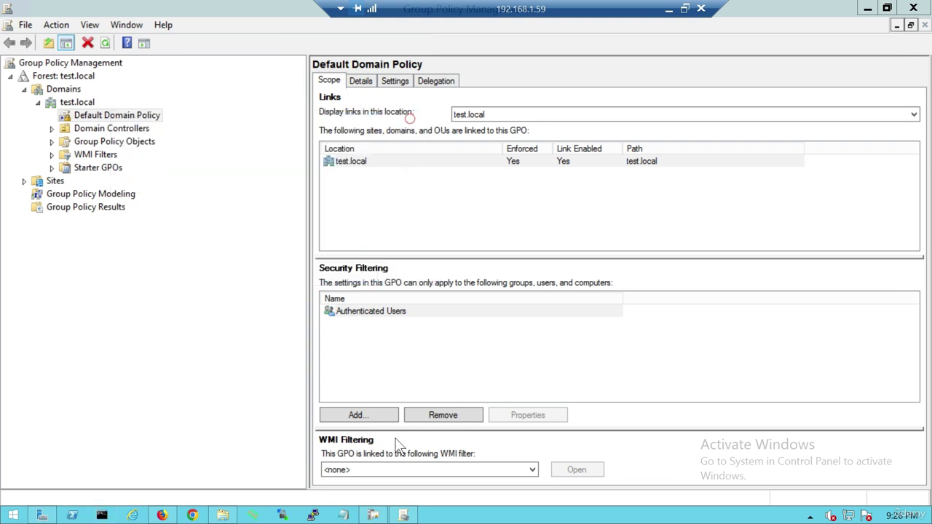
Review the newly issued user and machine certificate entries in Issued Certificates.
{"action": "left_click", "coordinate": [378, 519]}
{"action": "right_click", "coordinate": [377, 519]}
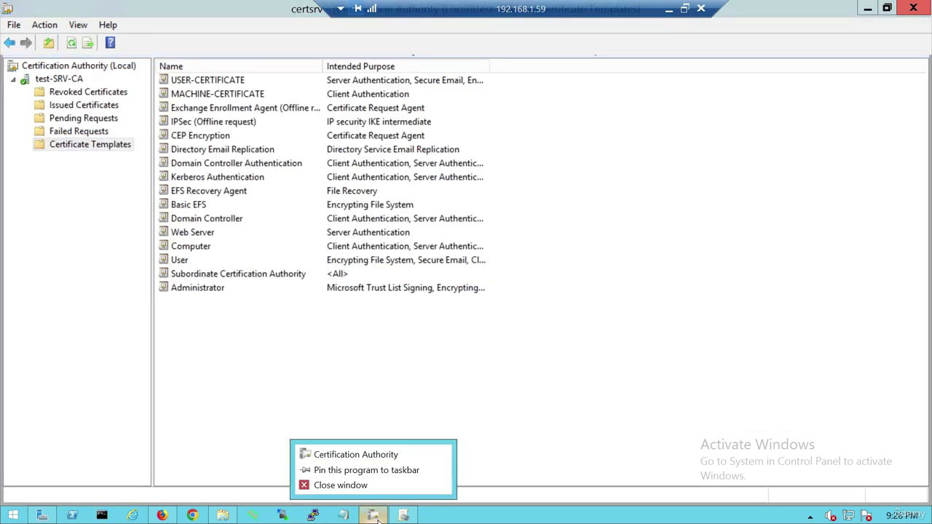
{"action": "left_click", "coordinate": [143, 71]}
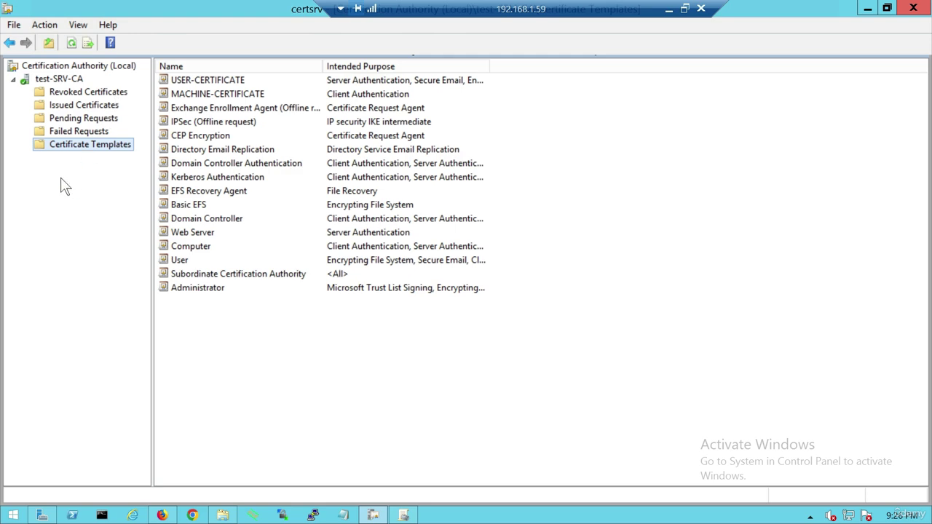
{"action": "left_click", "coordinate": [64, 107]}
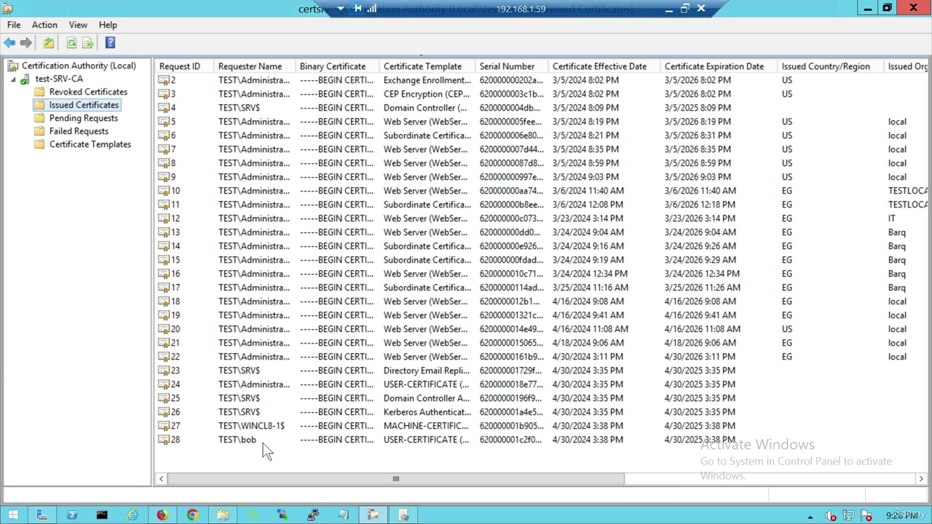
{"action": "left_click", "coordinate": [255, 440]}
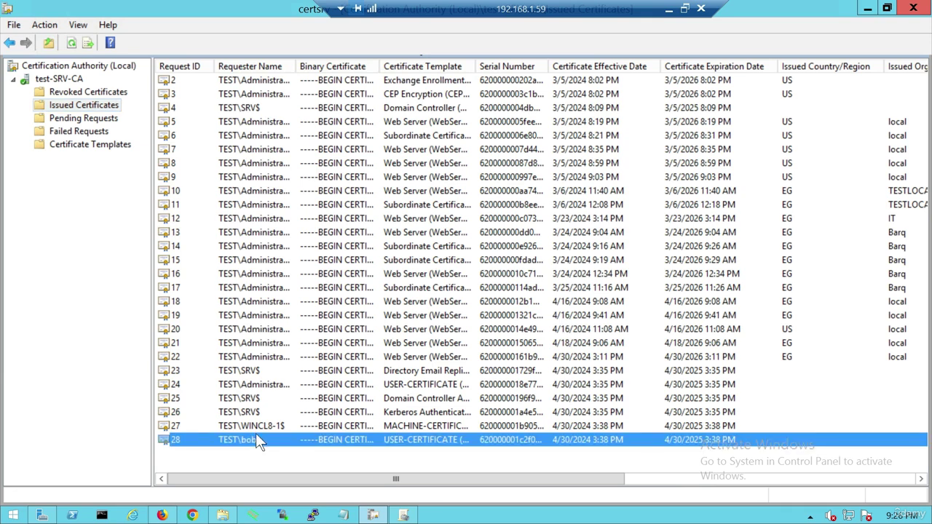
{"action": "left_click", "coordinate": [255, 426]}
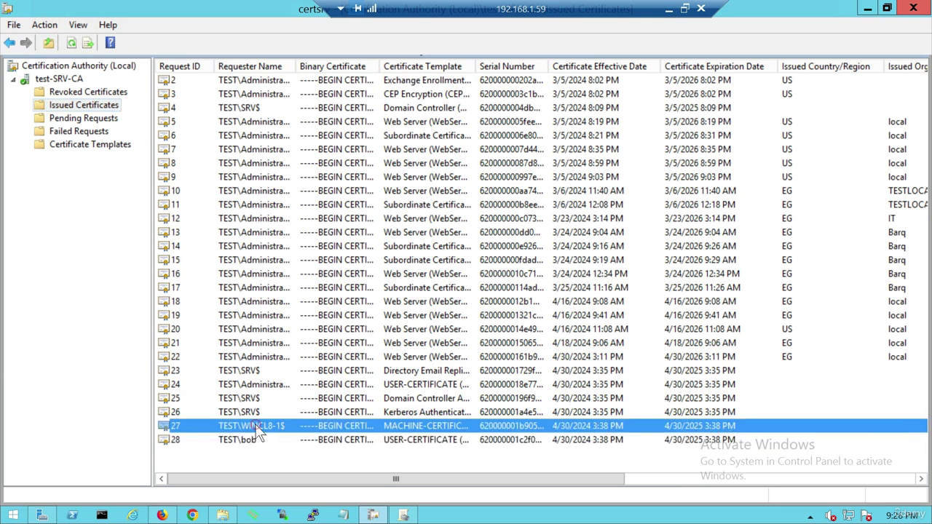
{"action": "left_click", "coordinate": [240, 441]}
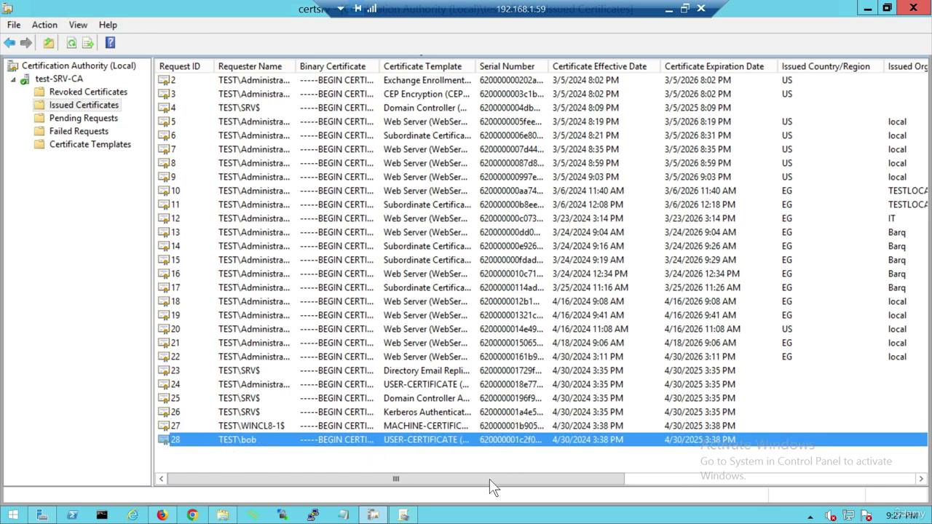
{"action": "left_click", "coordinate": [394, 430]}
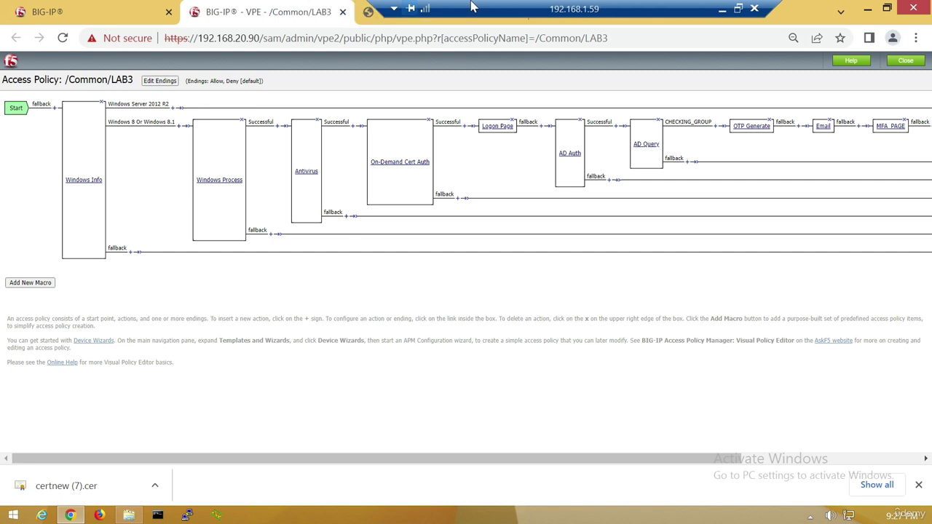
Log back in to the expired BIG-IP session with the admin username and its password.
{"action": "left_click", "coordinate": [147, 7]}
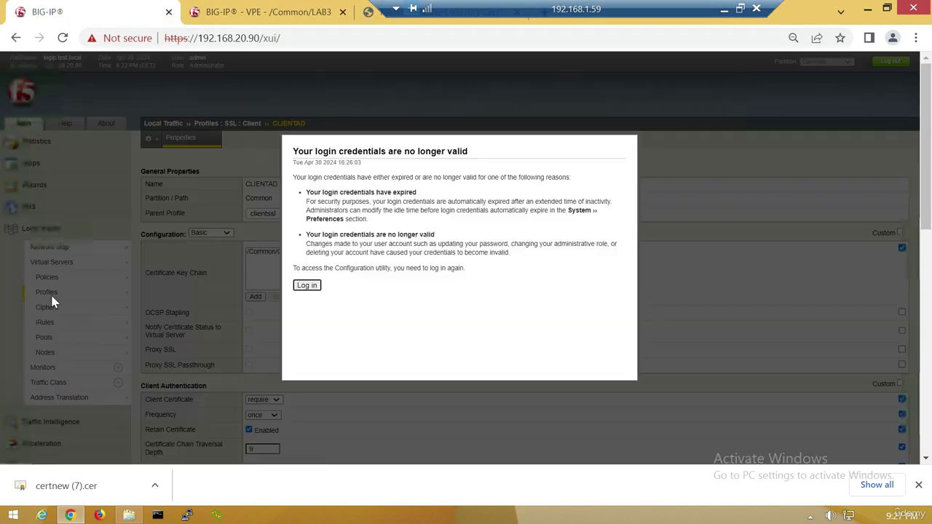
{"action": "left_click", "coordinate": [315, 285]}
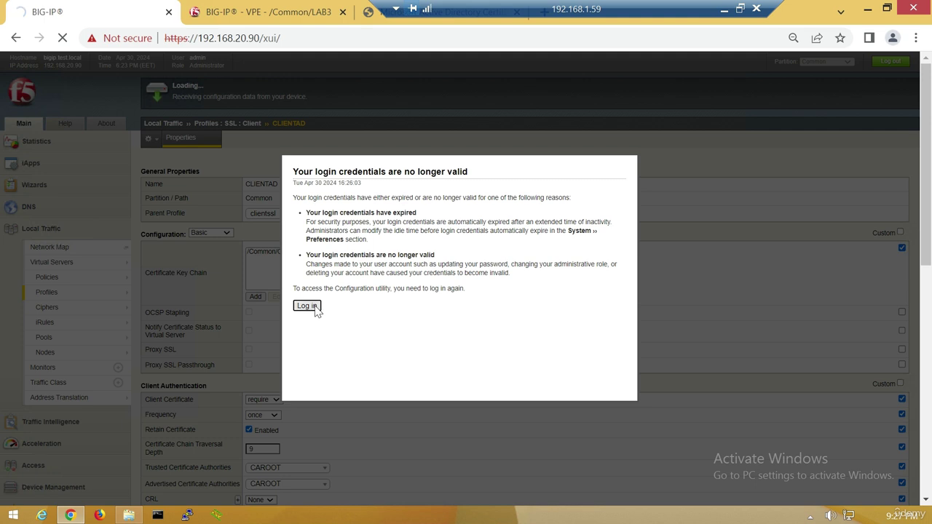
{"action": "left_click", "coordinate": [313, 307]}
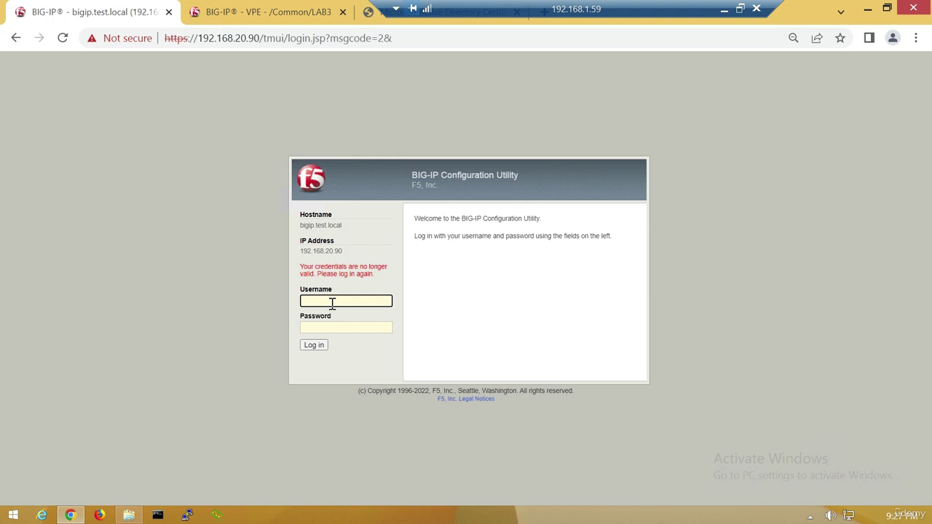
{"action": "type", "text": "admin"}
{"action": "key", "text": "Tab"}
{"action": "type", "text": "admin"}
{"action": "key", "text": "Return"}
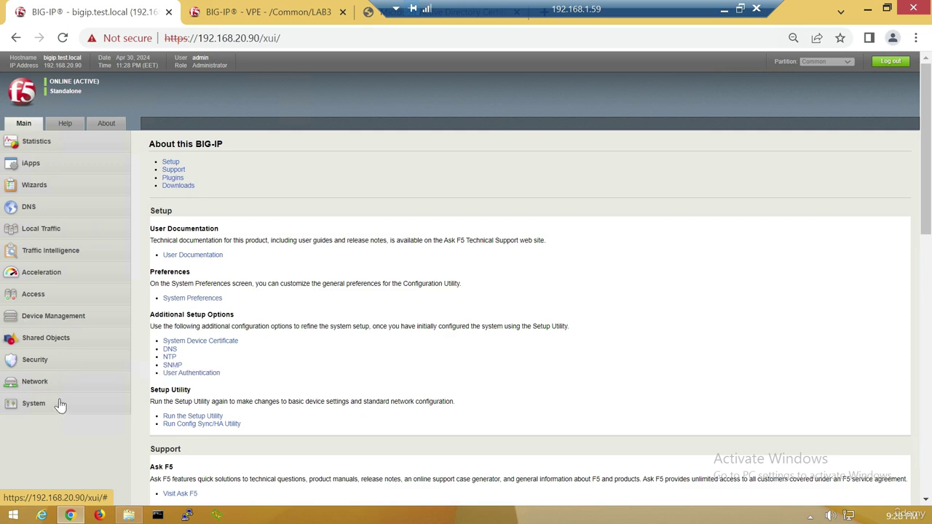
Open the SSL Certificate List under System > Certificate Management.
{"action": "left_click", "coordinate": [30, 405]}
{"action": "scroll", "coordinate": [59, 445], "scroll_direction": "down", "scroll_amount": 1}
{"action": "mouse_move", "coordinate": [65, 380]}
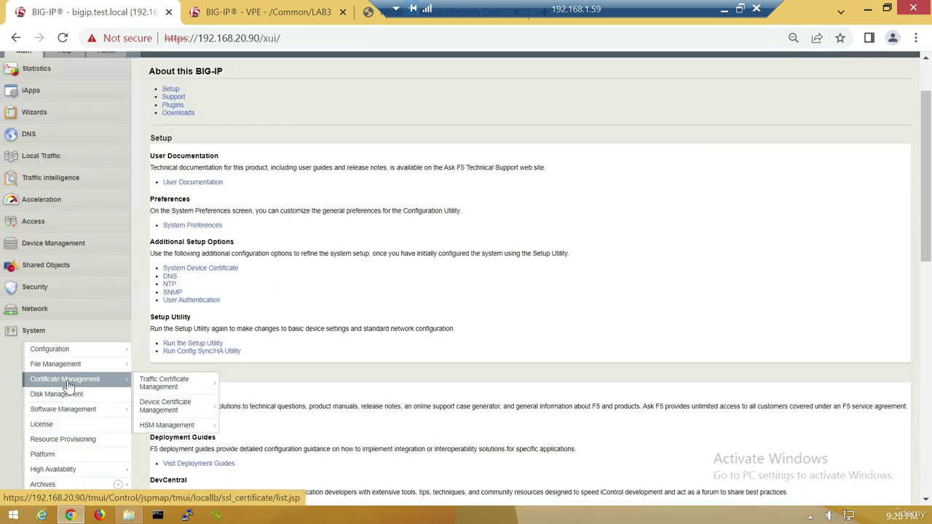
{"action": "left_click", "coordinate": [169, 384]}
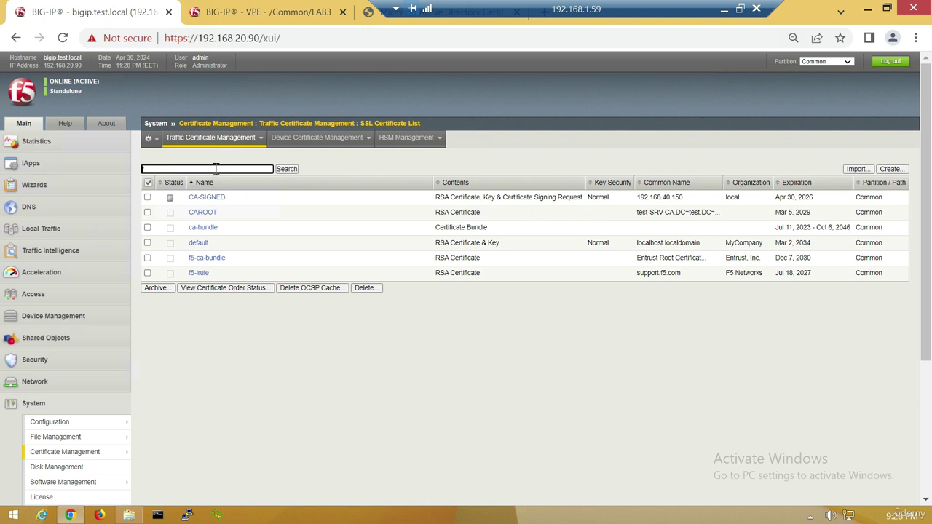
Start an import with Import Type Certificate and browse for the certificate file.
{"action": "left_click", "coordinate": [855, 169]}
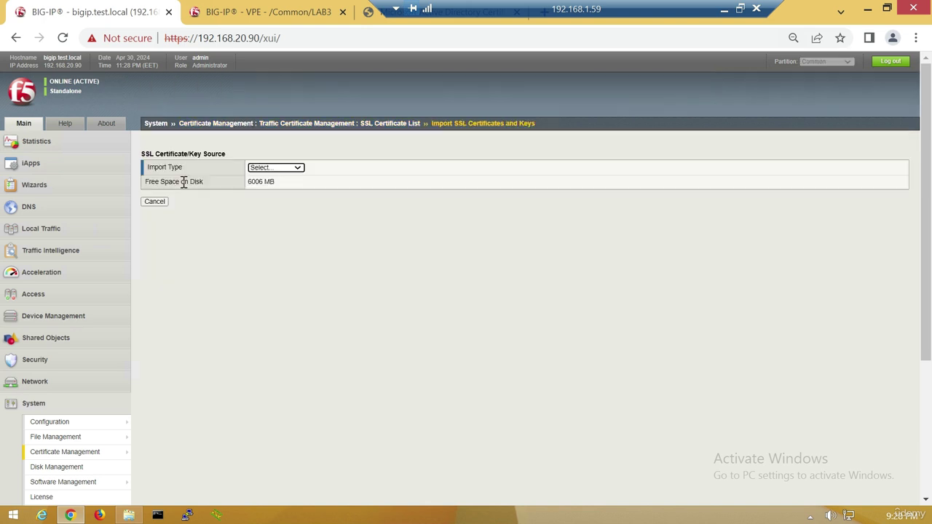
{"action": "left_click", "coordinate": [286, 168]}
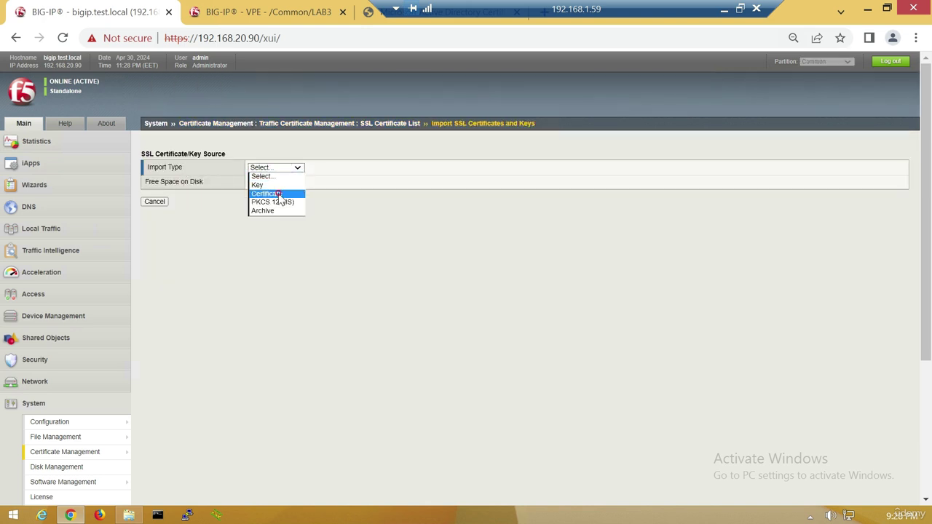
{"action": "left_click", "coordinate": [278, 194]}
{"action": "left_click", "coordinate": [279, 194]}
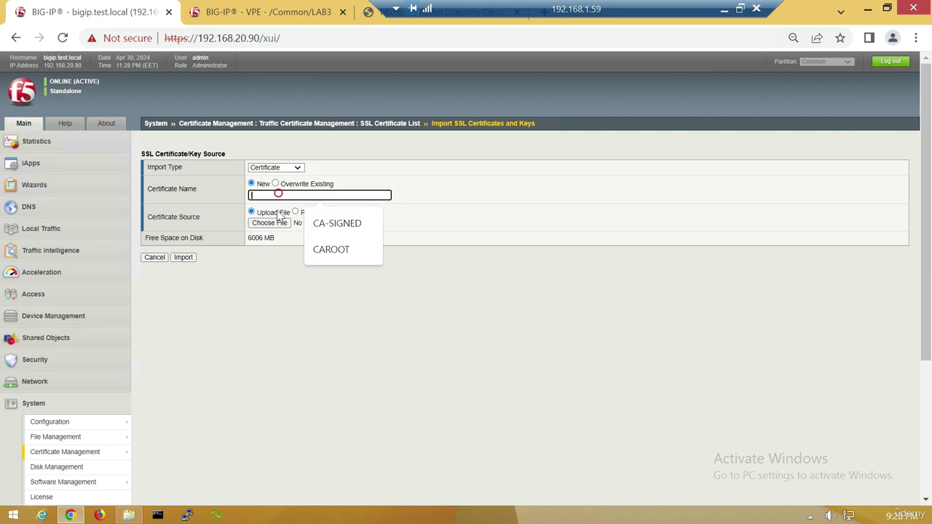
{"action": "left_click", "coordinate": [271, 222]}
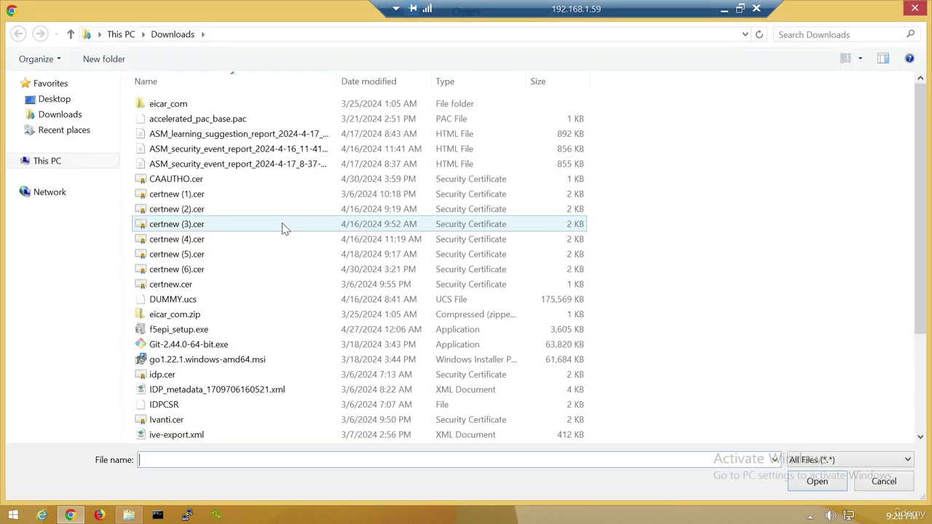
Cancel the file dialog and return to the SSL Certificate List without importing.
{"action": "key", "text": "Escape"}
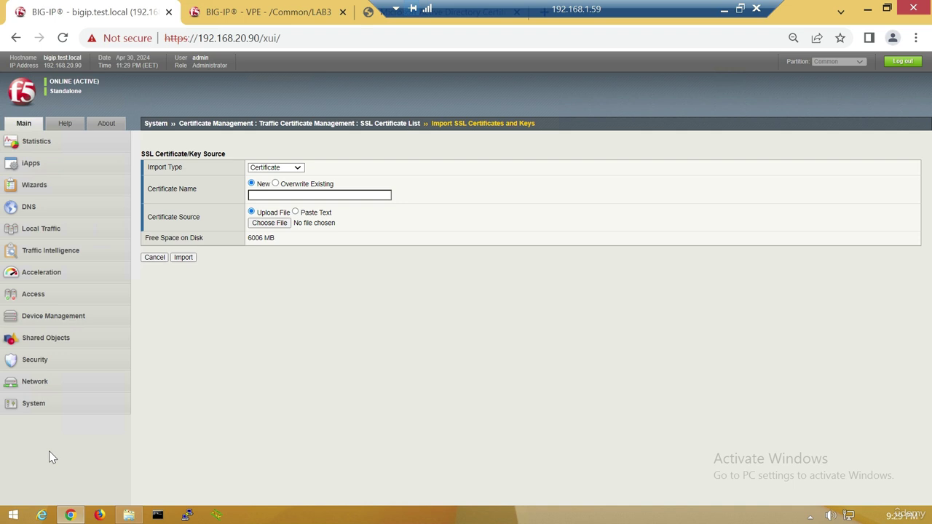
{"action": "mouse_move", "coordinate": [33, 404]}
{"action": "left_click", "coordinate": [73, 451]}
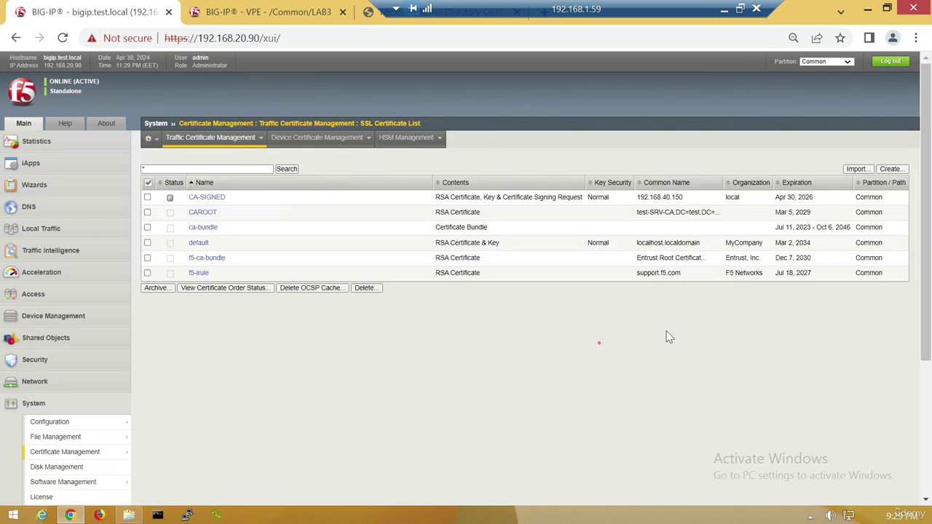
Start a new SSL certificate issued by Certificate Authority with SAN IP:192.168.40.150.
{"action": "left_click", "coordinate": [888, 169]}
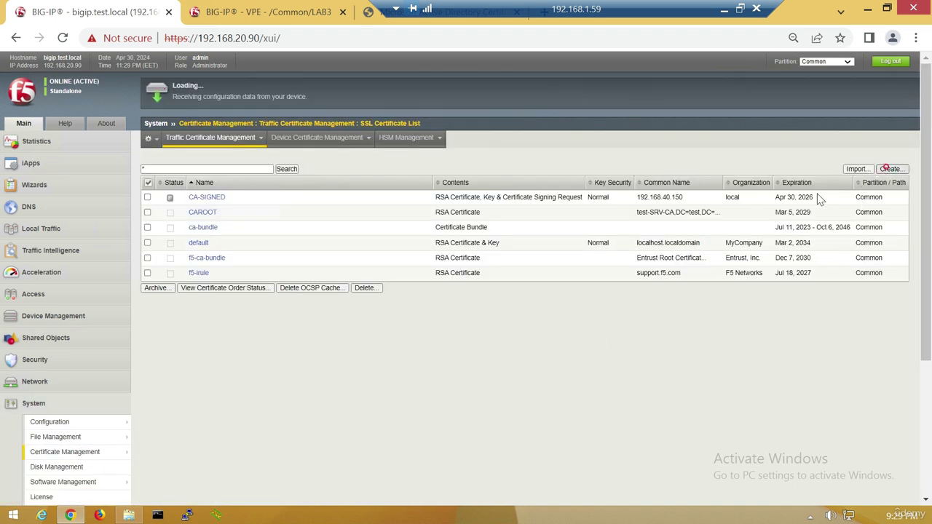
{"action": "left_click", "coordinate": [280, 206]}
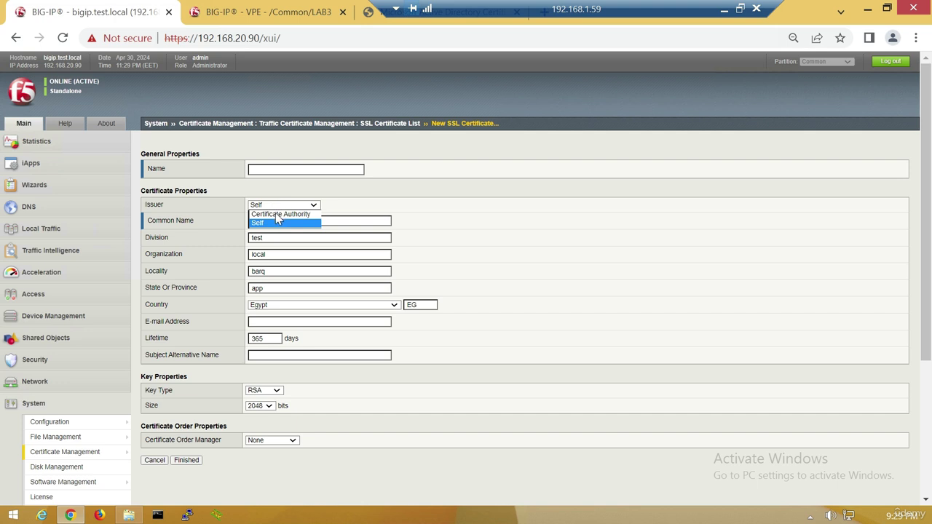
{"action": "left_click", "coordinate": [276, 214]}
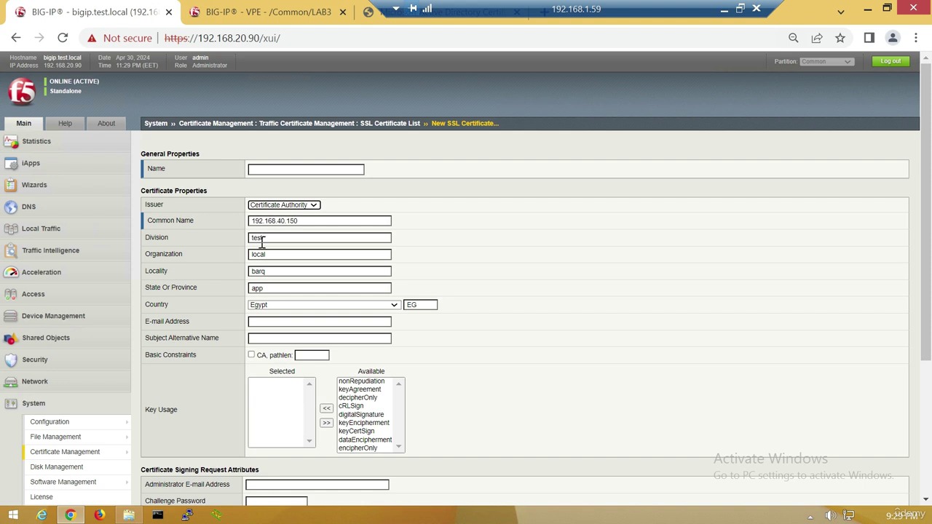
{"action": "scroll", "coordinate": [254, 285], "scroll_direction": "down", "scroll_amount": 1}
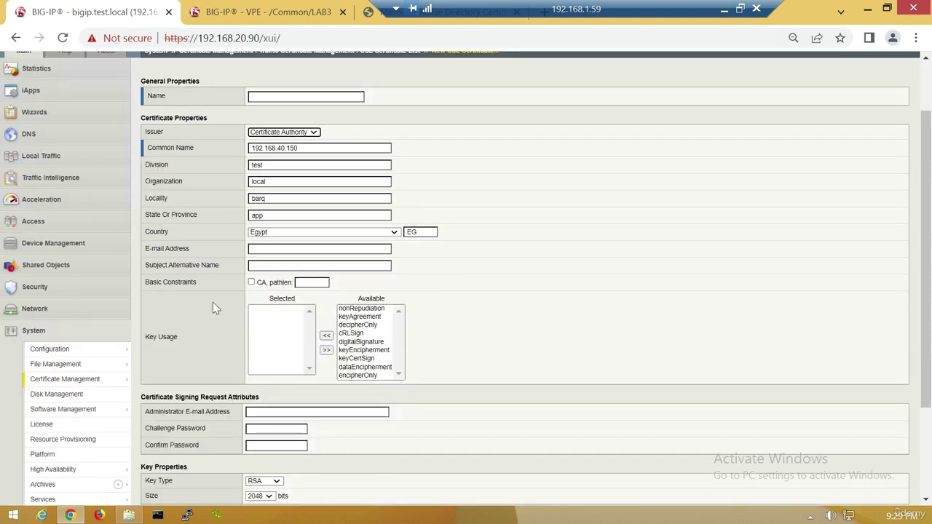
{"action": "left_click", "coordinate": [259, 265]}
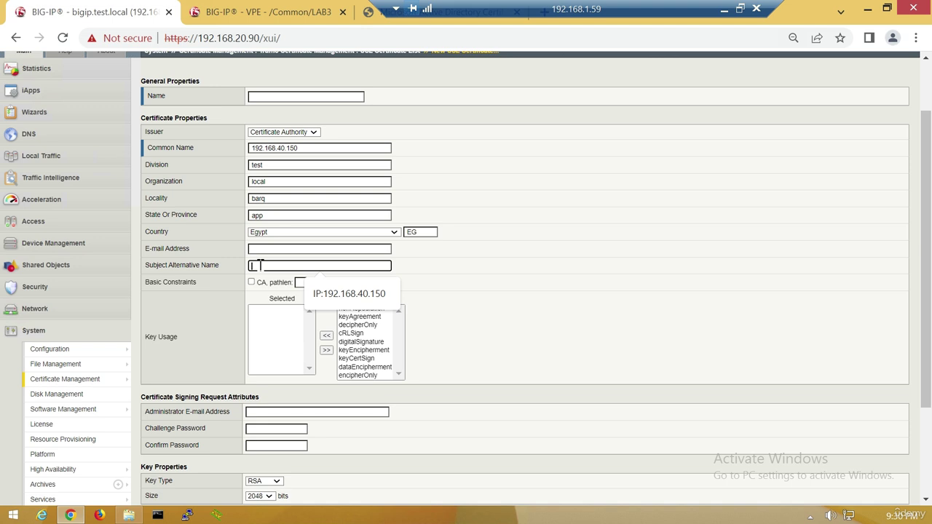
{"action": "left_click", "coordinate": [349, 293]}
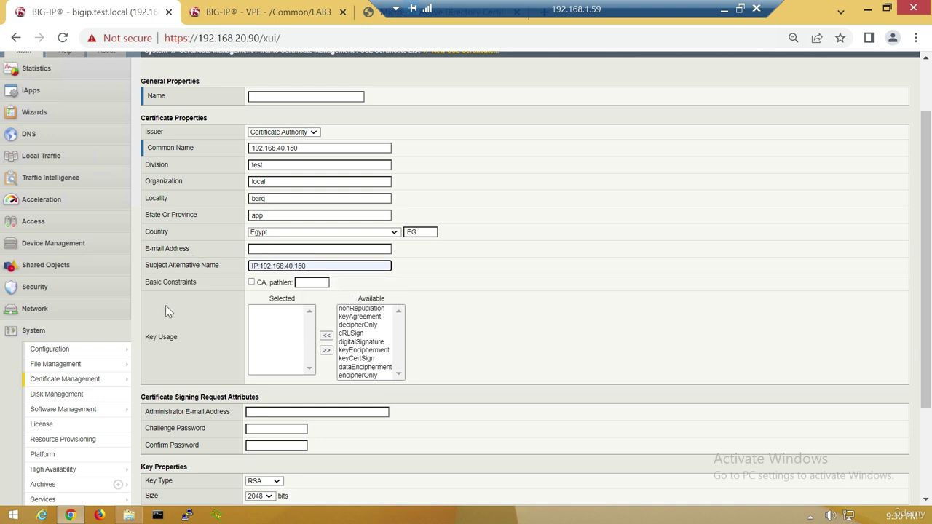
{"action": "scroll", "coordinate": [171, 364], "scroll_direction": "down", "scroll_amount": 3}
{"action": "scroll", "coordinate": [191, 408], "scroll_direction": "up", "scroll_amount": 5}
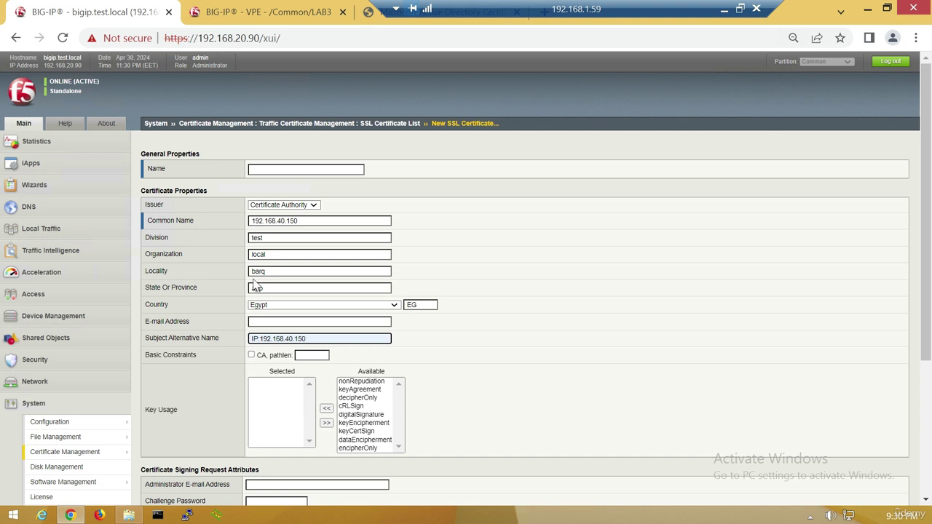
Name the certificate SIGNEDFROMCA and generate its signing request.
{"action": "left_click", "coordinate": [272, 169]}
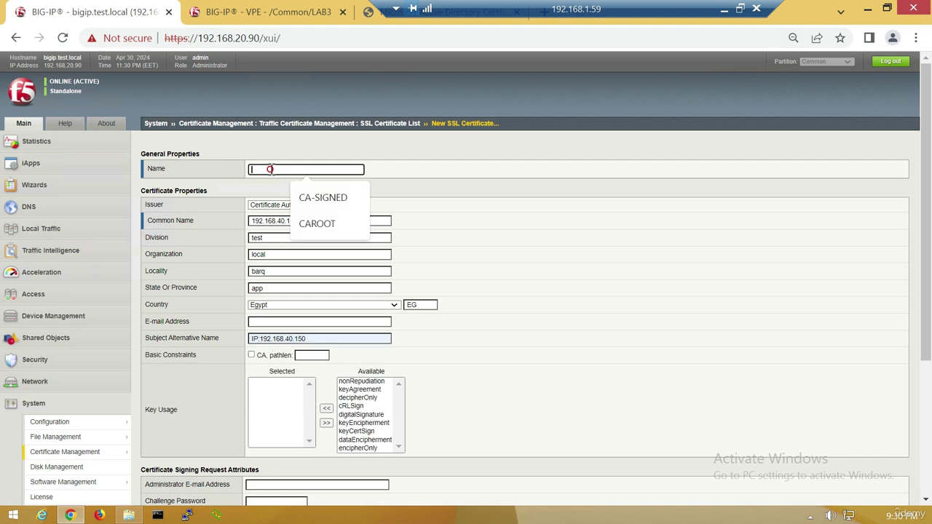
{"action": "type", "text": "SIGNEDFROMCA"}
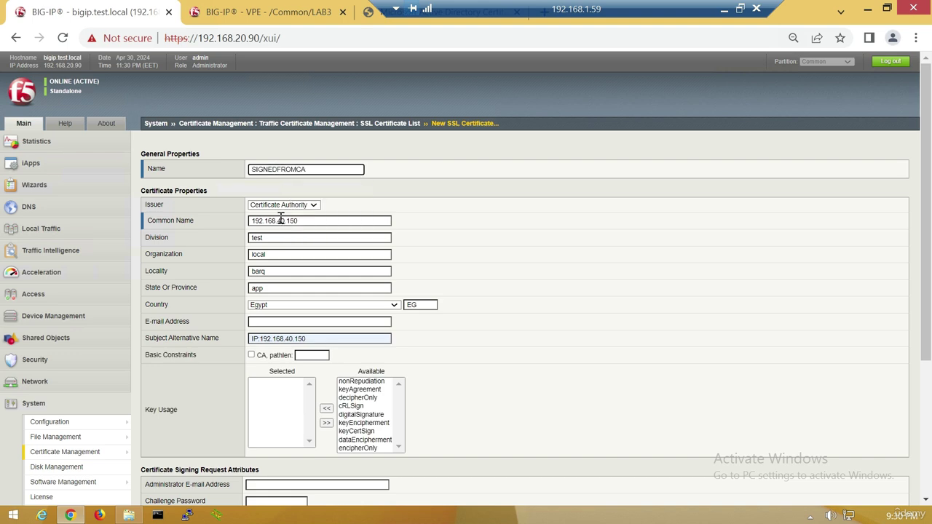
{"action": "scroll", "coordinate": [280, 219], "scroll_direction": "down", "scroll_amount": 1}
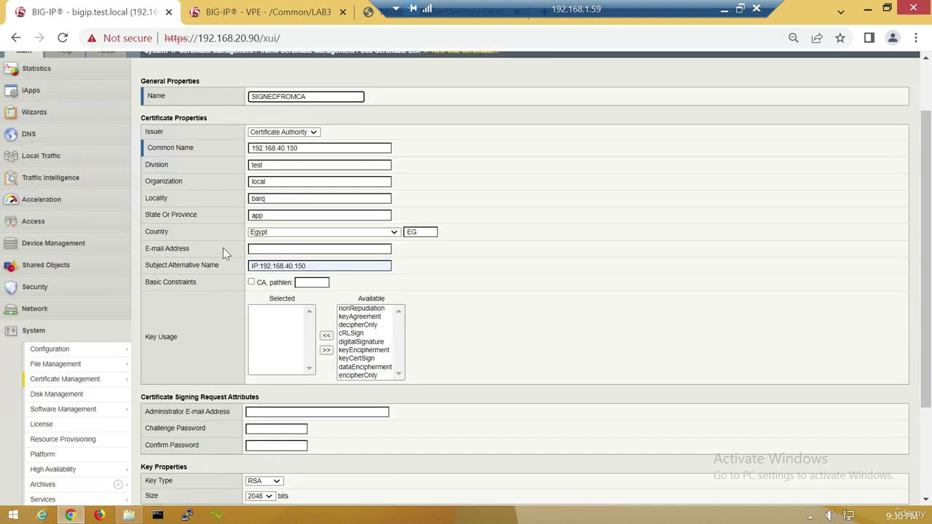
{"action": "scroll", "coordinate": [189, 193], "scroll_direction": "down", "scroll_amount": 2}
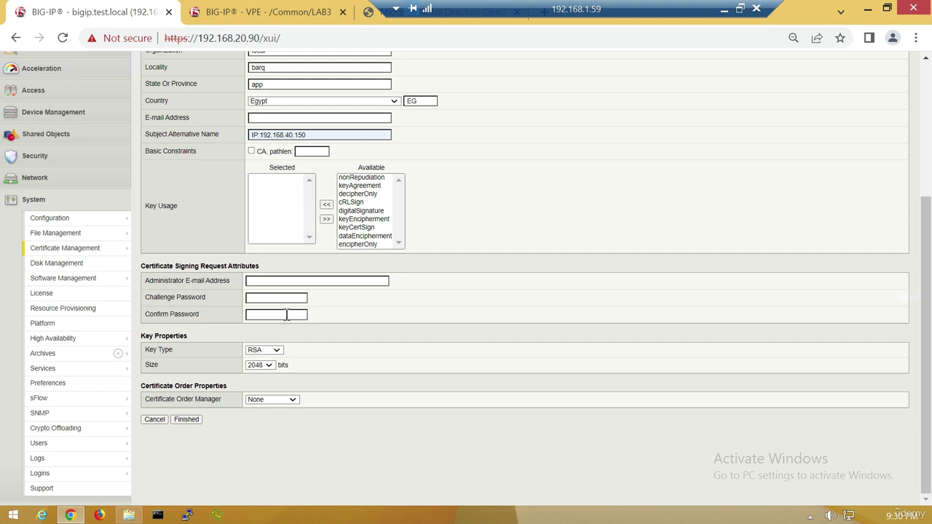
{"action": "left_click", "coordinate": [189, 420]}
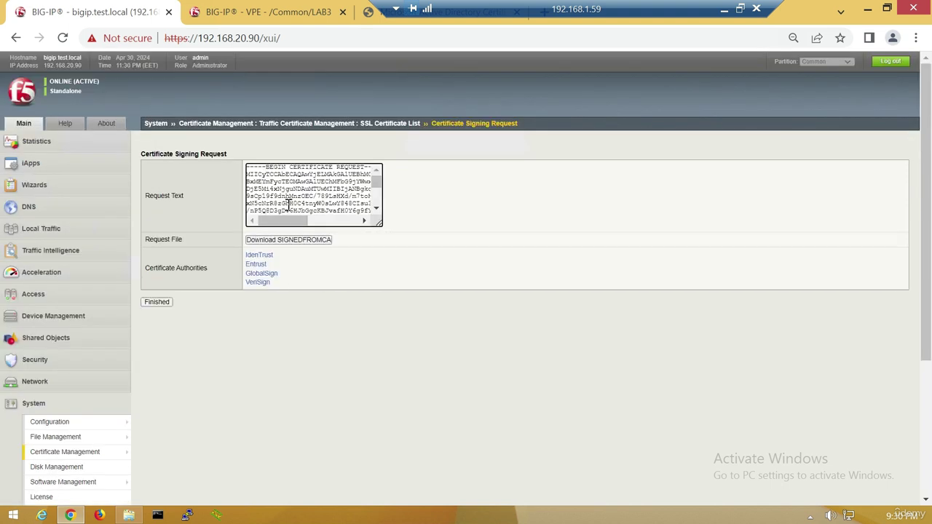
Copy the SIGNEDFROMCA signing request and start an advanced certificate request in web enrollment.
{"action": "key", "text": "ctrl+a"}
{"action": "left_click_drag", "start_coordinate": [466, 8], "coordinate": [531, 9]}
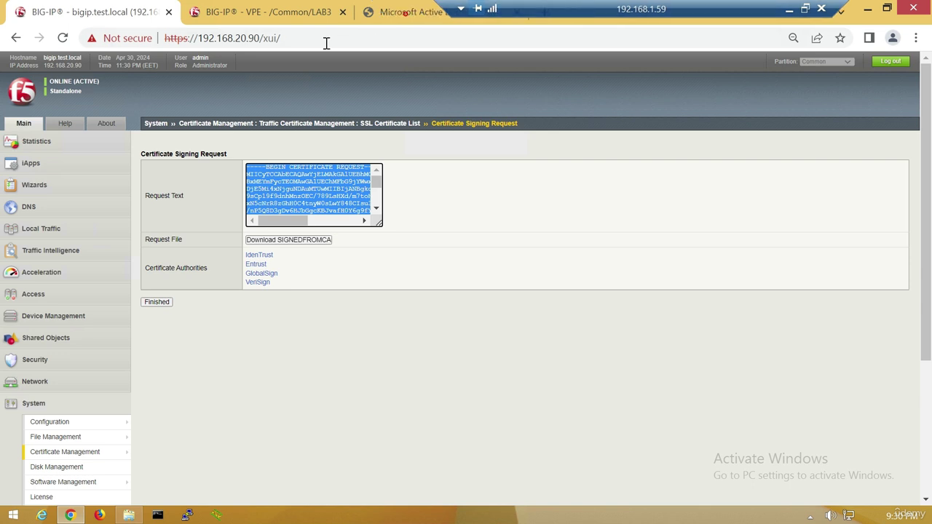
{"action": "left_click", "coordinate": [400, 12]}
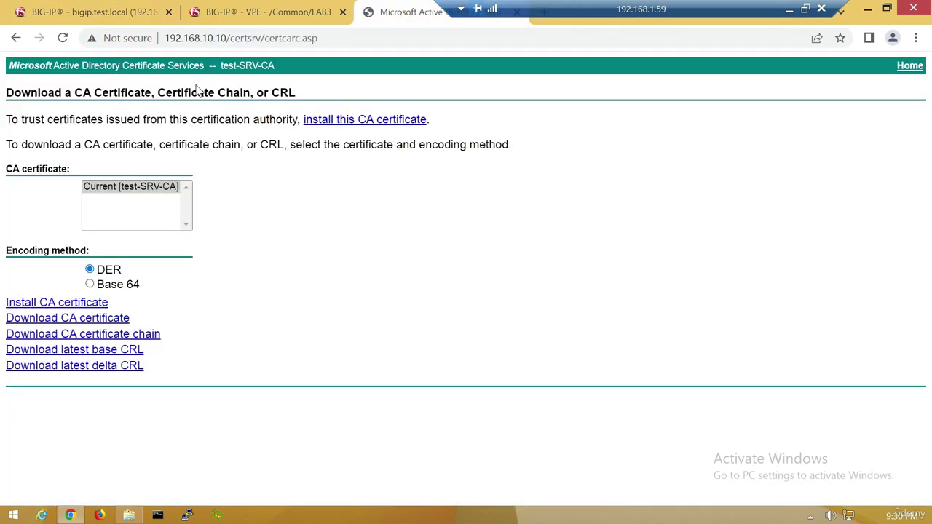
{"action": "left_click", "coordinate": [327, 36]}
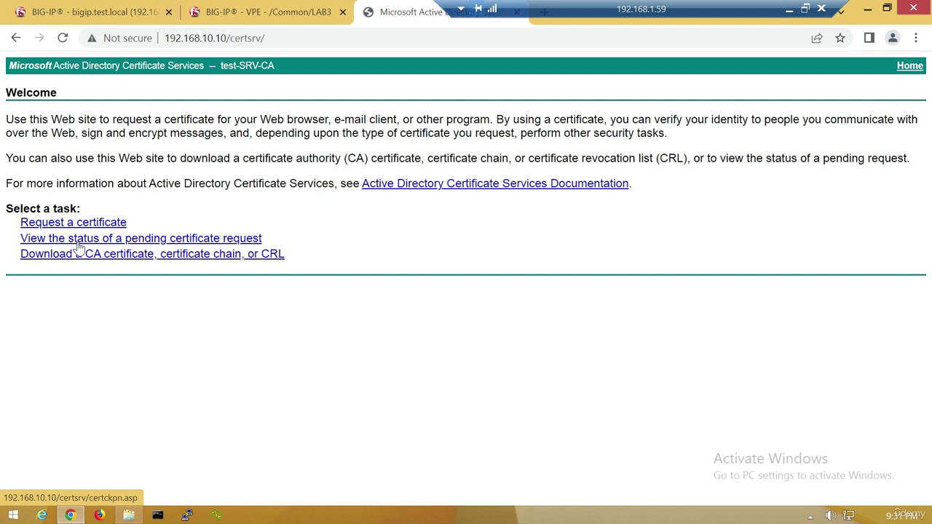
{"action": "left_click", "coordinate": [69, 225]}
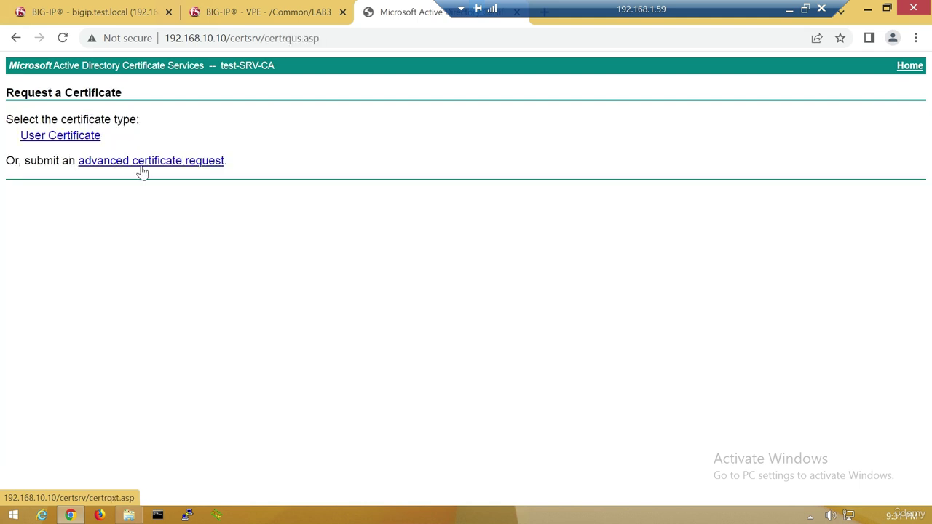
{"action": "left_click", "coordinate": [138, 161]}
Paste the CSR, use the Web Server template, submit, and download certnew (7).cer.
{"action": "left_click", "coordinate": [105, 182]}
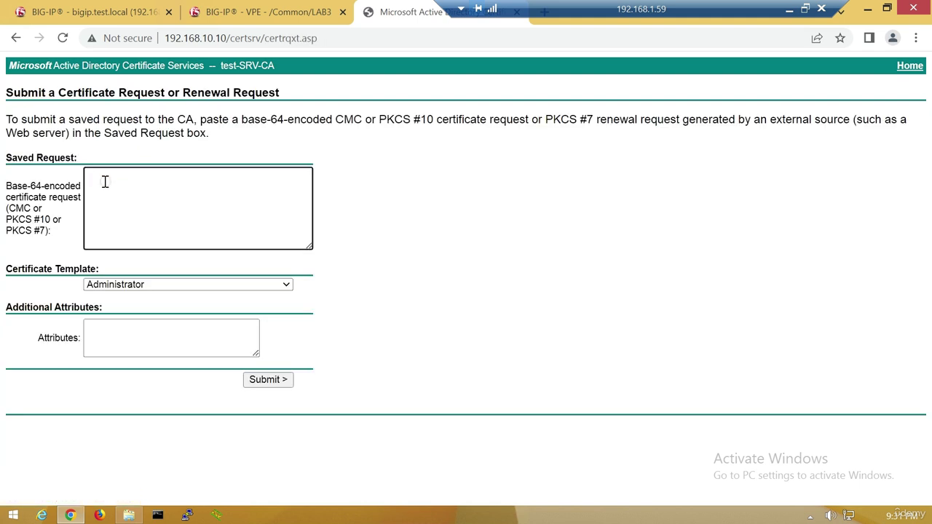
{"action": "key", "text": "ctrl+v"}
{"action": "left_click", "coordinate": [120, 284]}
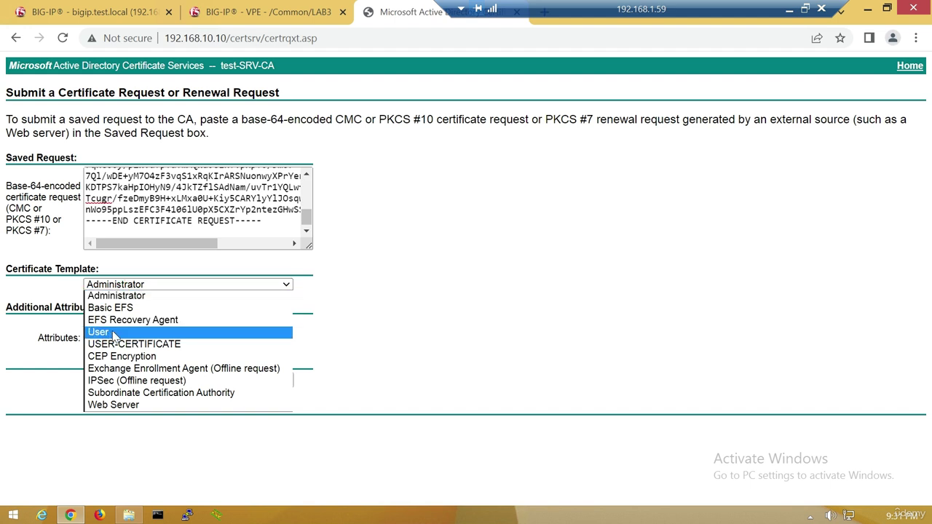
{"action": "left_click", "coordinate": [125, 405]}
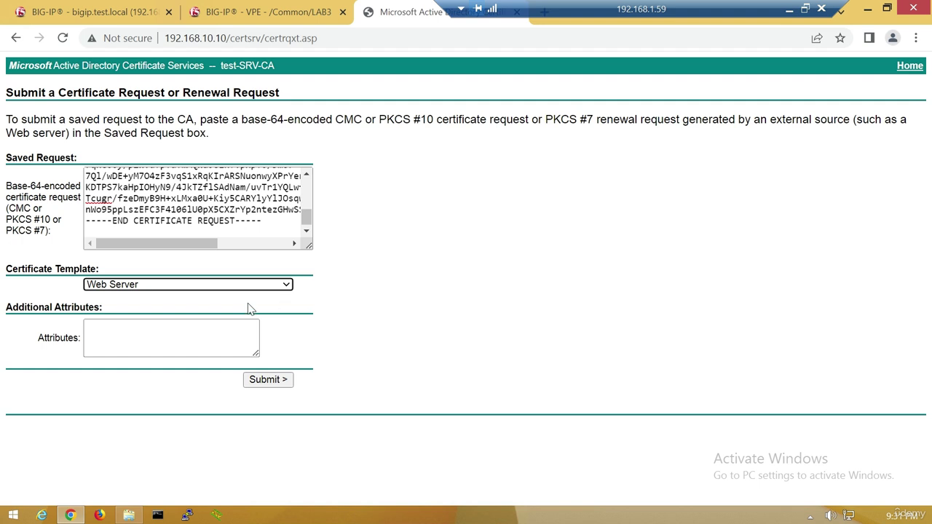
{"action": "left_click", "coordinate": [279, 380]}
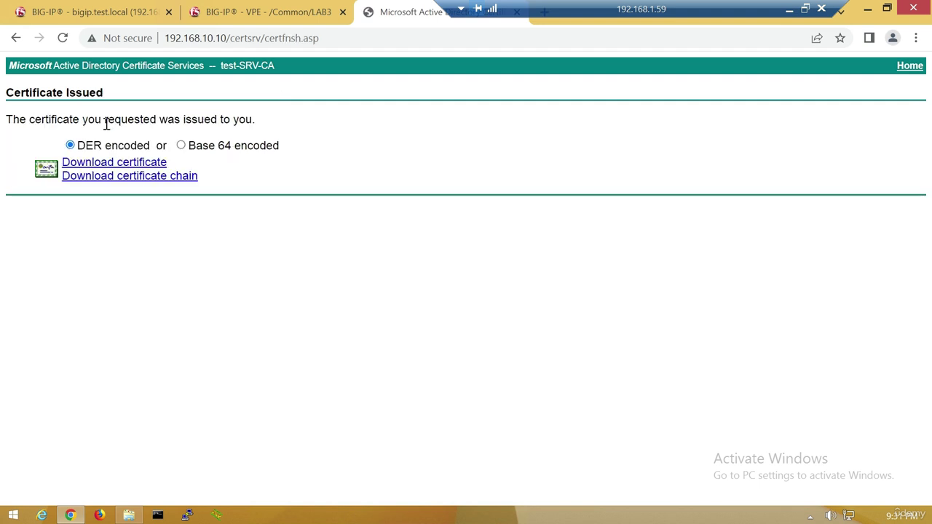
{"action": "left_click", "coordinate": [96, 167]}
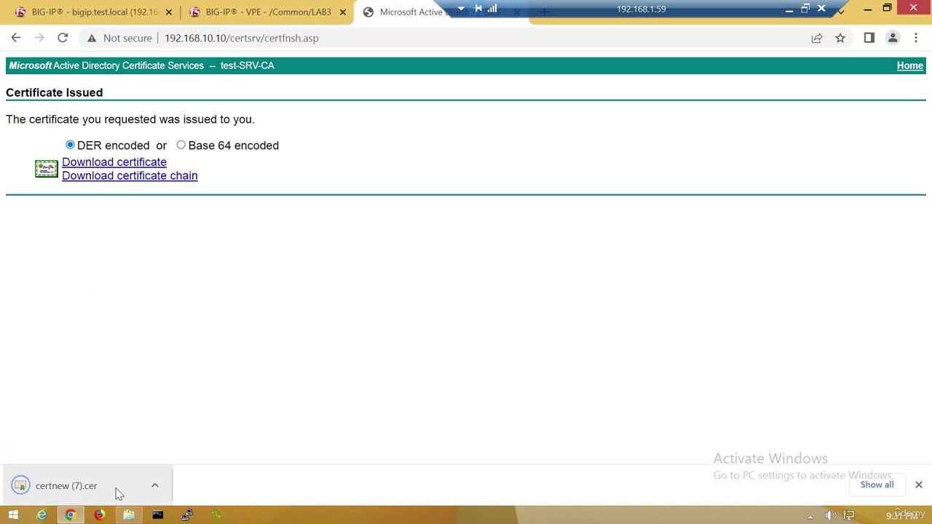
Import the signed certnew (7).cer certificate into SIGNEDFROMCA.
{"action": "left_click", "coordinate": [89, 13]}
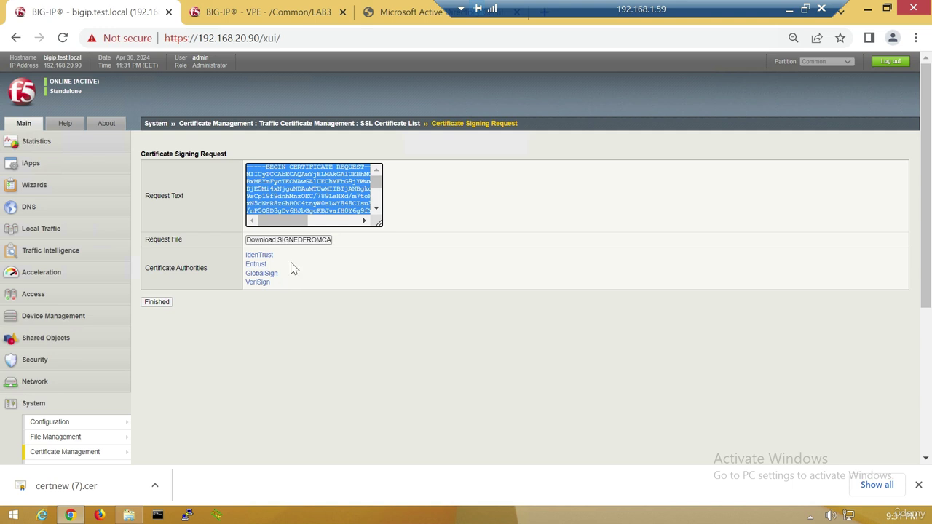
{"action": "left_click", "coordinate": [153, 303]}
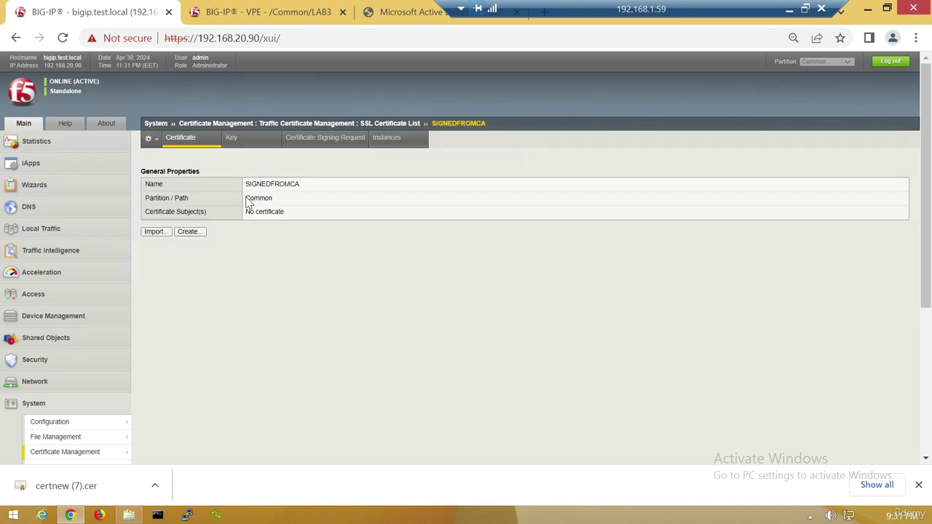
{"action": "left_click", "coordinate": [156, 235]}
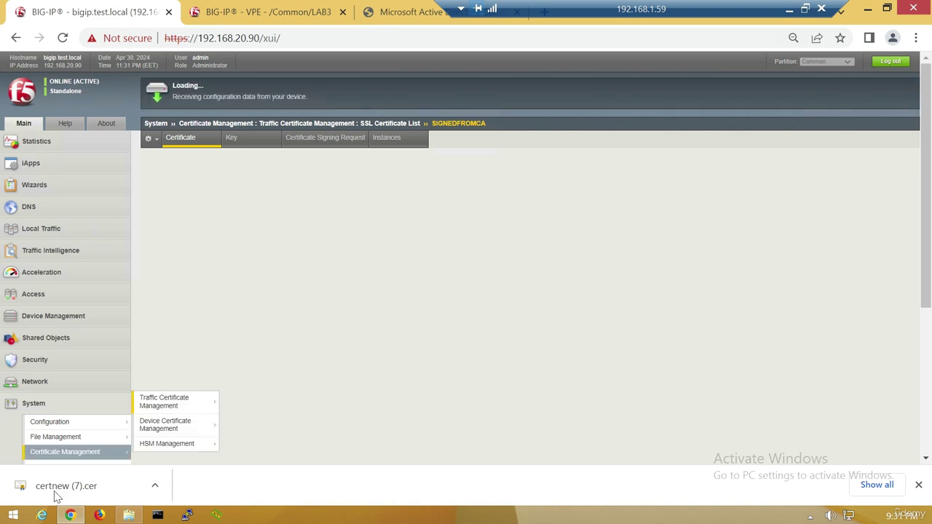
{"action": "left_click", "coordinate": [284, 210]}
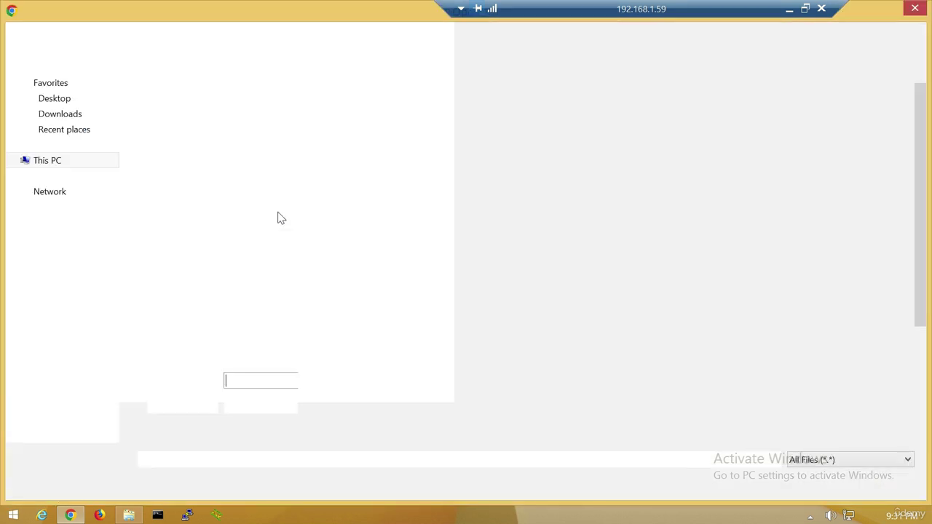
{"action": "left_click", "coordinate": [208, 283]}
{"action": "left_click", "coordinate": [818, 480]}
{"action": "left_click", "coordinate": [191, 244]}
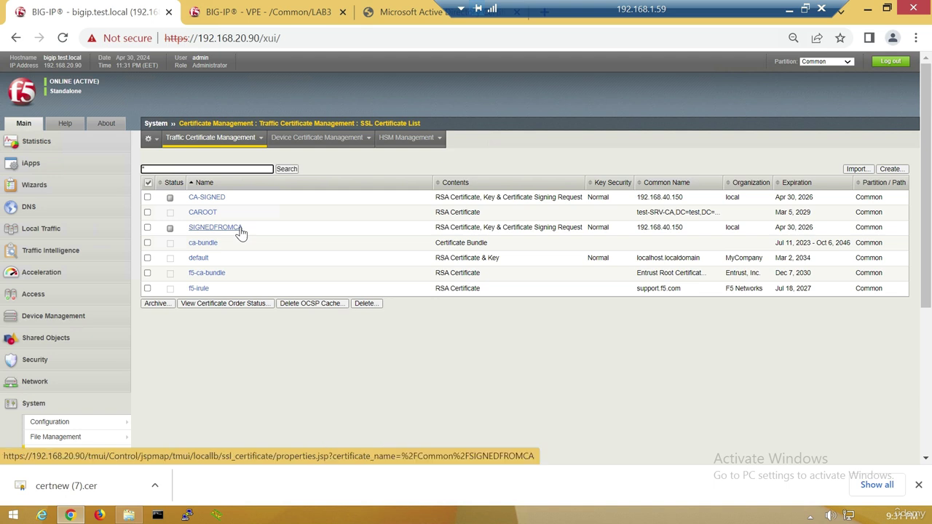
Create a new client SSL profile named CLIENTAUTHE.
{"action": "left_click", "coordinate": [32, 229]}
{"action": "mouse_move", "coordinate": [85, 294]}
{"action": "mouse_move", "coordinate": [167, 354]}
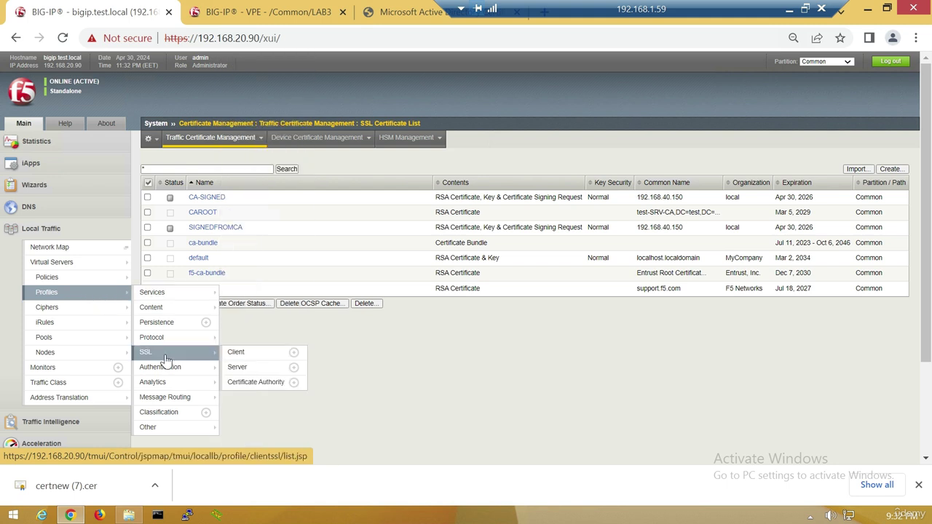
{"action": "left_click", "coordinate": [236, 352]}
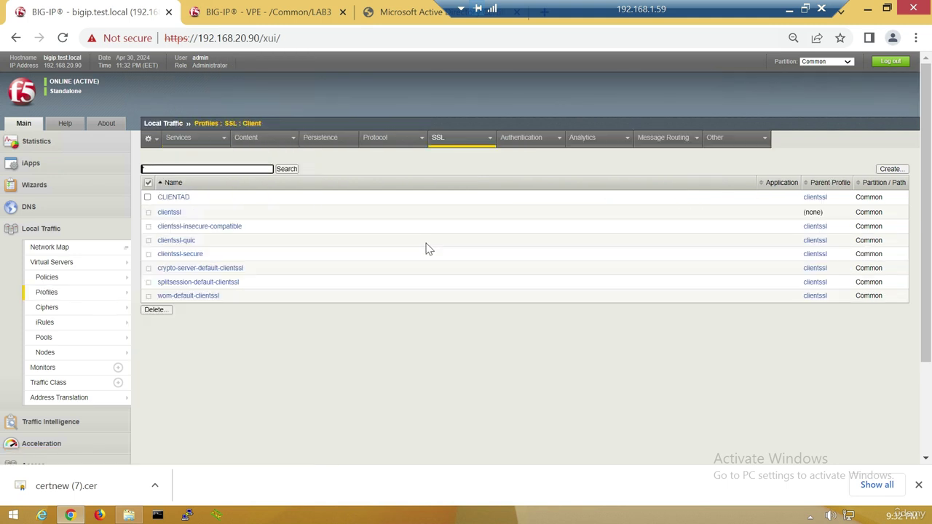
{"action": "left_click", "coordinate": [890, 169]}
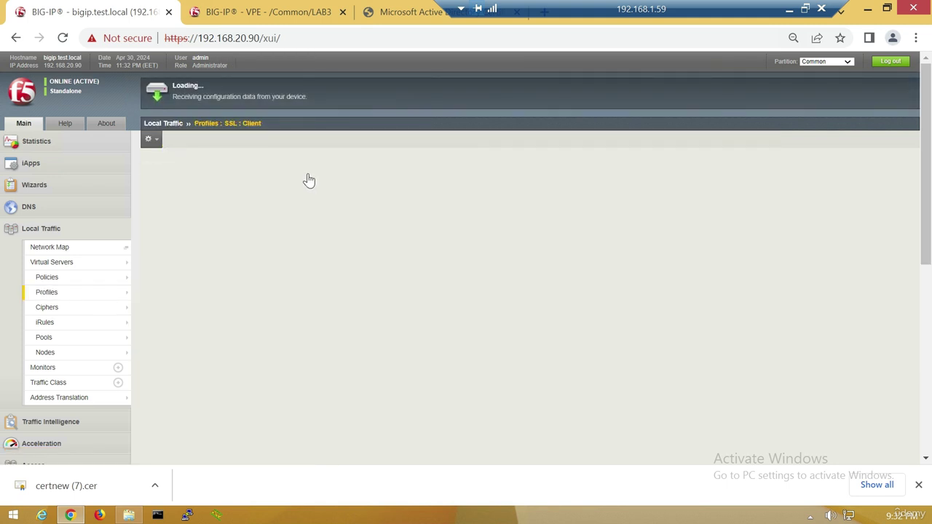
{"action": "left_click", "coordinate": [318, 169]}
{"action": "type", "text": "CLIENTAUTHE"}
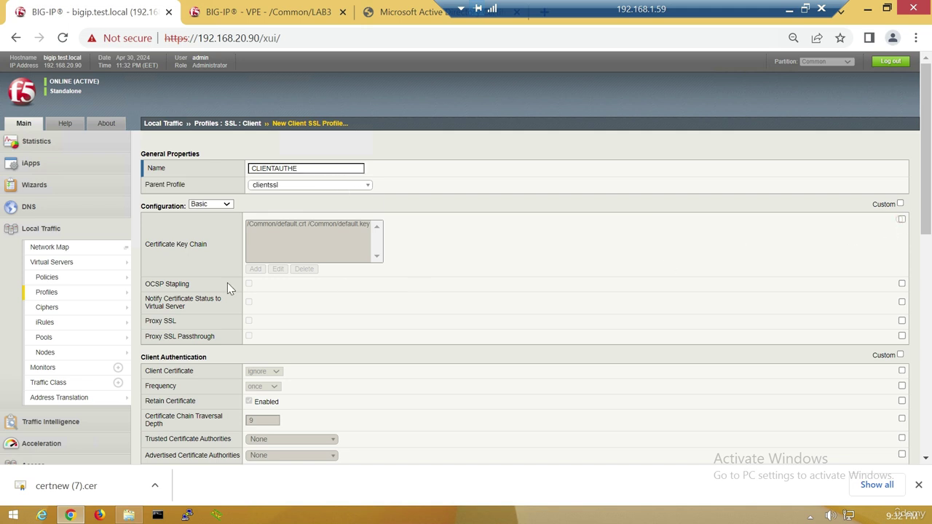
Add a key chain with SIGNEDFROMCA certificate and key, then save the profile.
{"action": "left_click", "coordinate": [256, 269]}
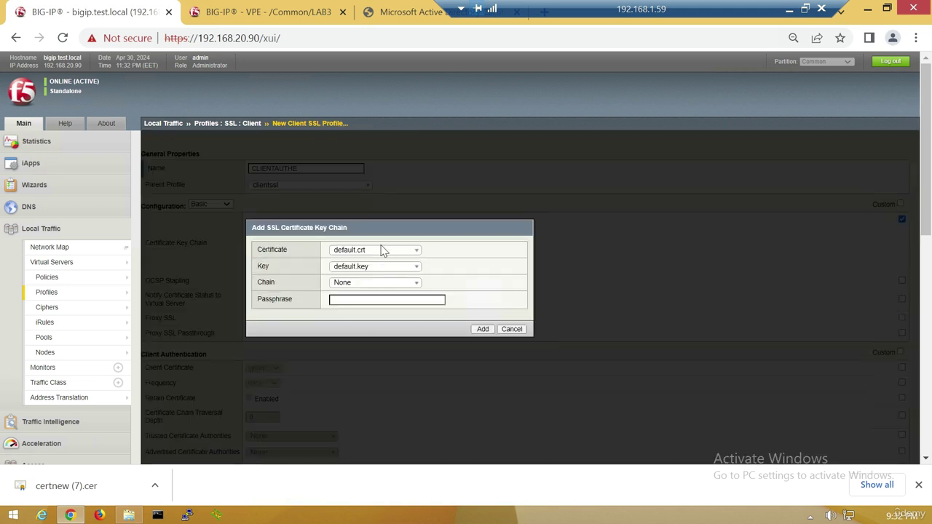
{"action": "left_click", "coordinate": [375, 252]}
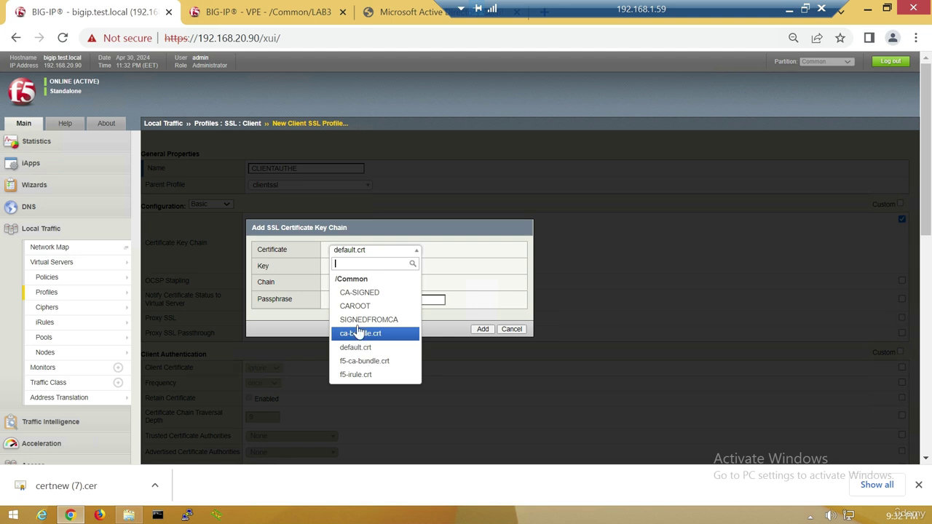
{"action": "left_click", "coordinate": [360, 320]}
{"action": "left_click", "coordinate": [383, 267]}
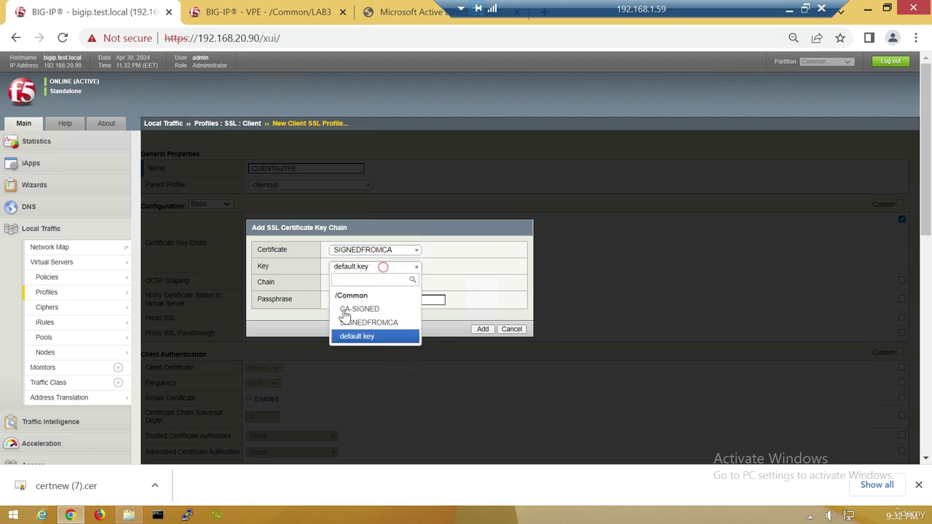
{"action": "left_click", "coordinate": [367, 322]}
{"action": "left_click", "coordinate": [482, 329]}
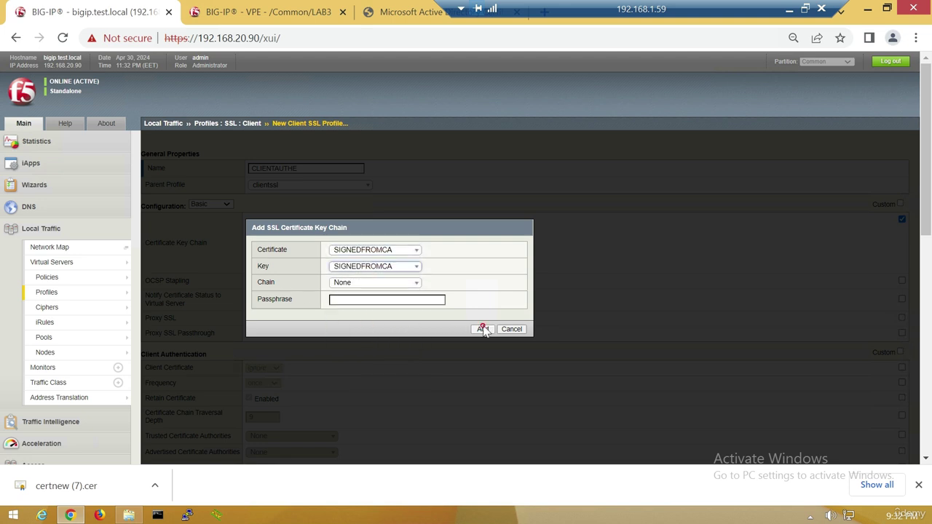
{"action": "scroll", "coordinate": [832, 297], "scroll_direction": "down", "scroll_amount": 15}
{"action": "left_click", "coordinate": [214, 448]}
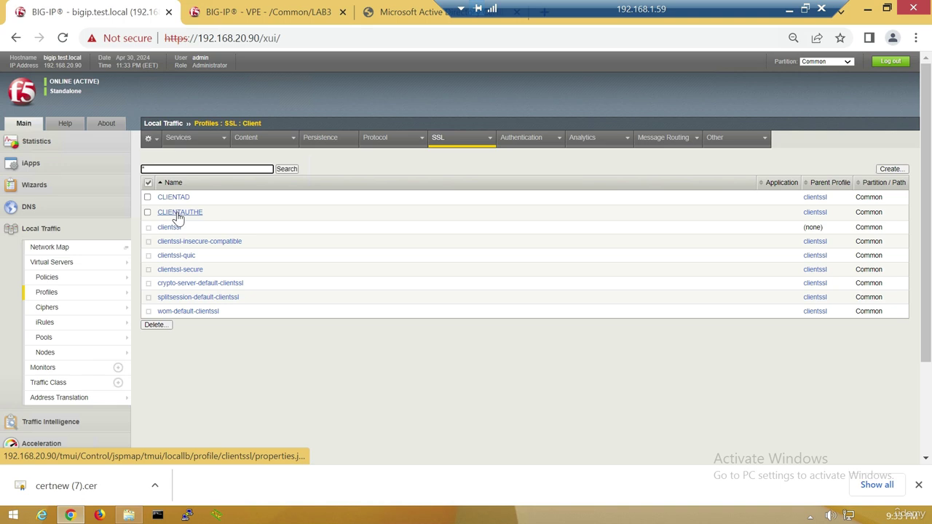
In the CLIENTAUTHE profile, enable custom Client Authentication and set Client Certificate to require.
{"action": "left_click", "coordinate": [177, 214]}
{"action": "scroll", "coordinate": [271, 274], "scroll_direction": "down", "scroll_amount": 2}
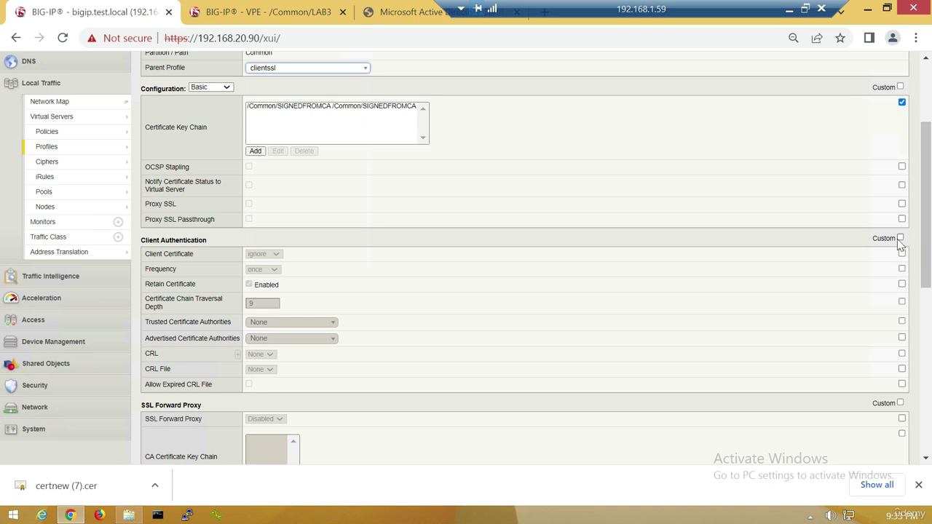
{"action": "left_click", "coordinate": [899, 238]}
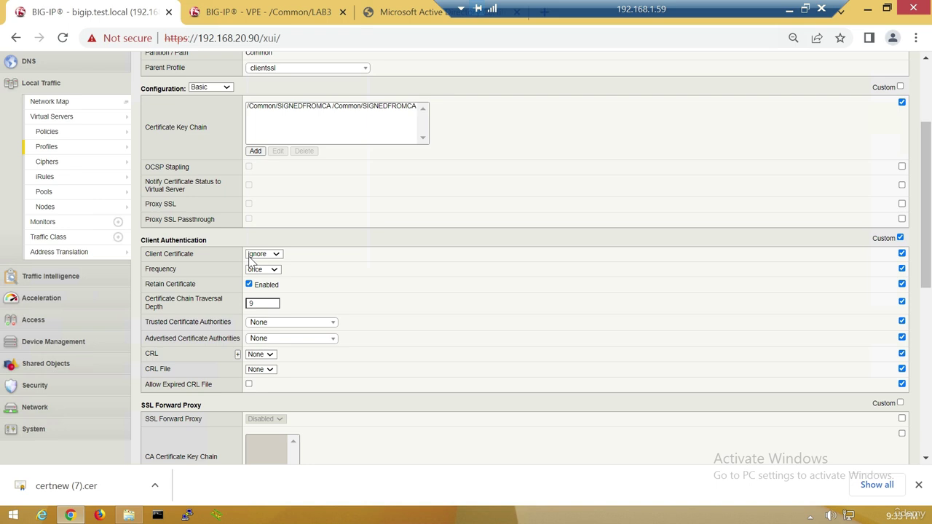
{"action": "left_click", "coordinate": [265, 255]}
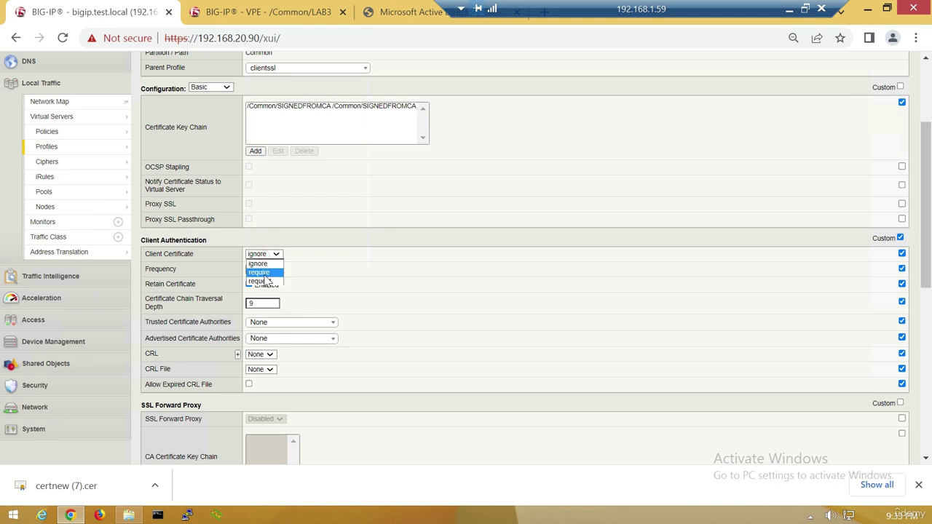
{"action": "left_click", "coordinate": [263, 280]}
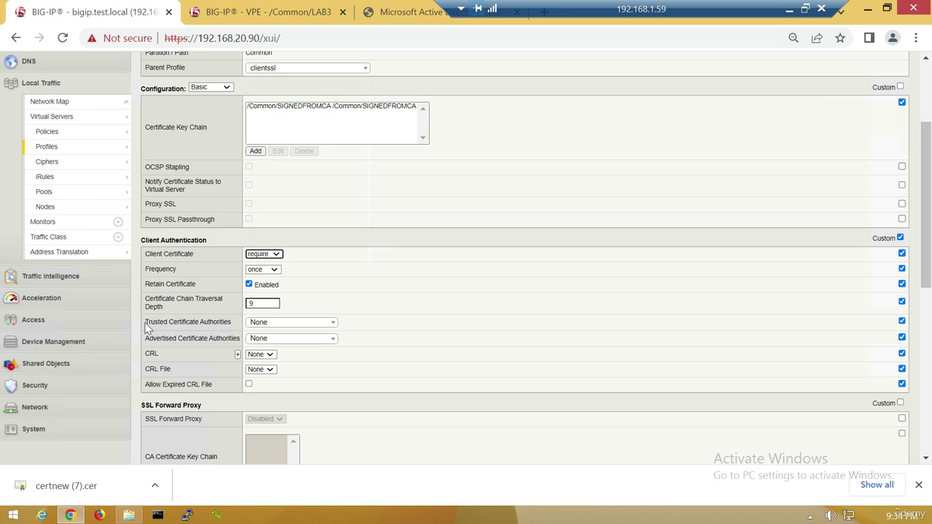
Set both Trusted and Advertised Certificate Authorities to CAROOT and update the profile.
{"action": "left_click_drag", "start_coordinate": [145, 328], "coordinate": [235, 337]}
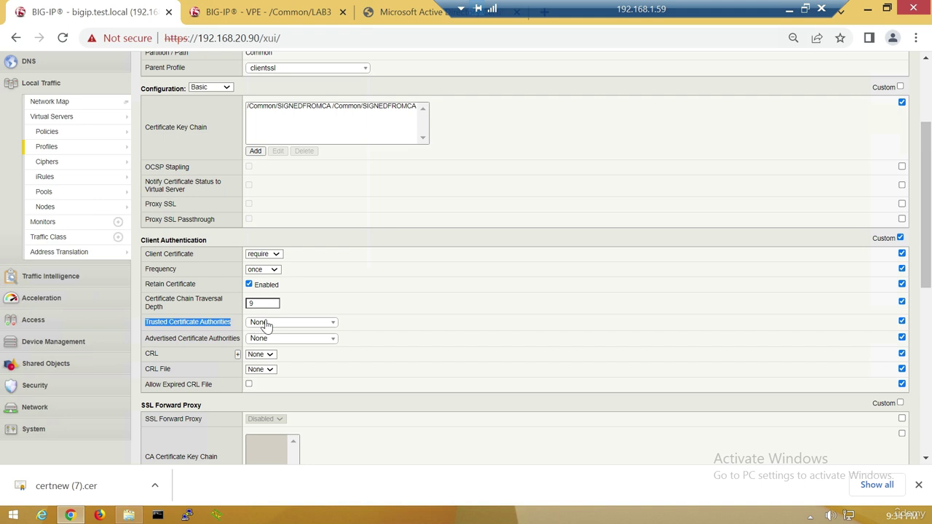
{"action": "left_click", "coordinate": [263, 326]}
{"action": "left_click", "coordinate": [271, 393]}
{"action": "left_click", "coordinate": [288, 338]}
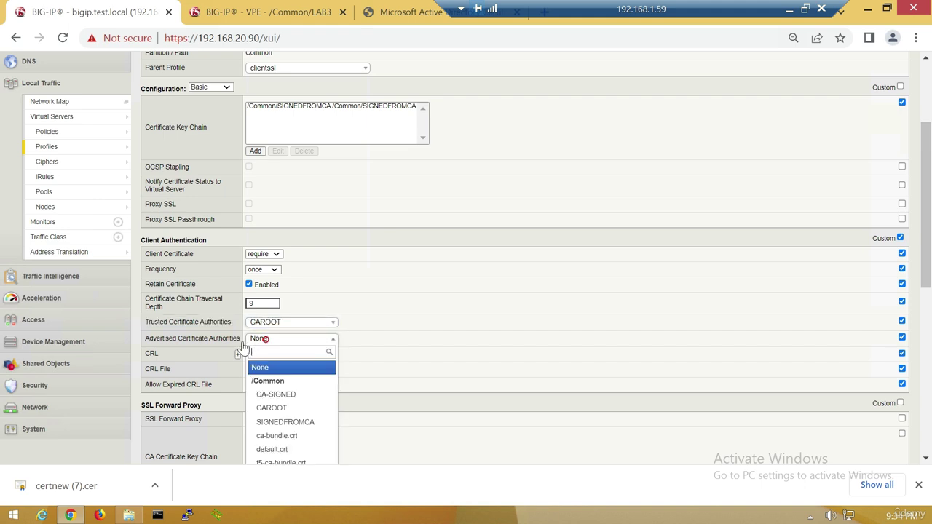
{"action": "left_click", "coordinate": [273, 407]}
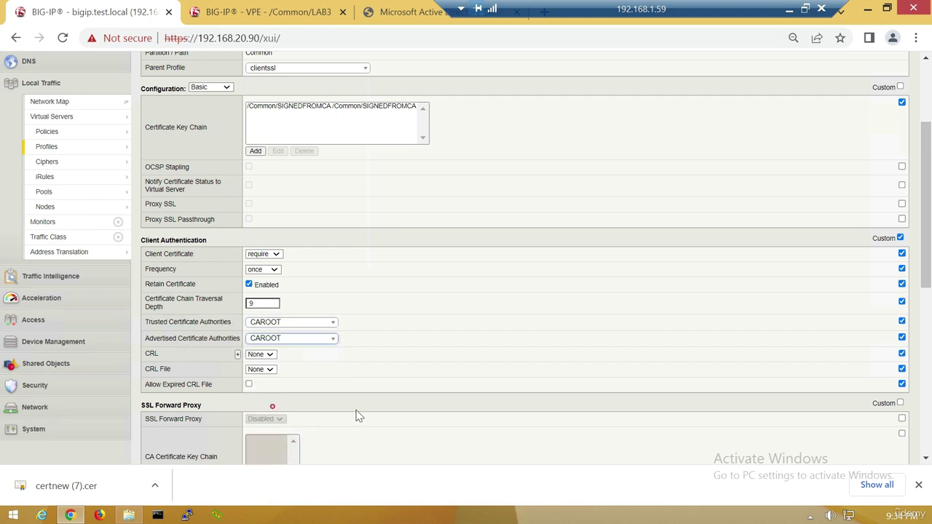
{"action": "scroll", "coordinate": [527, 342], "scroll_direction": "down", "scroll_amount": 5}
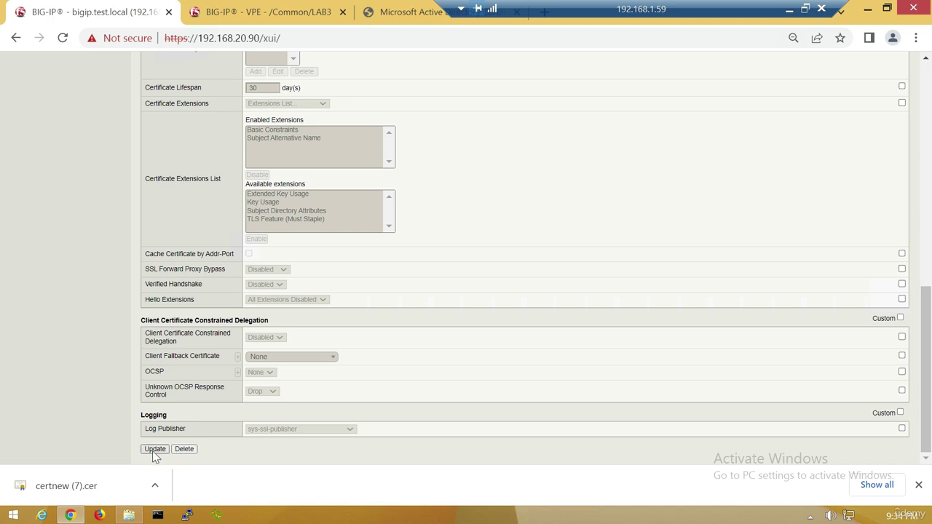
{"action": "left_click", "coordinate": [154, 449]}
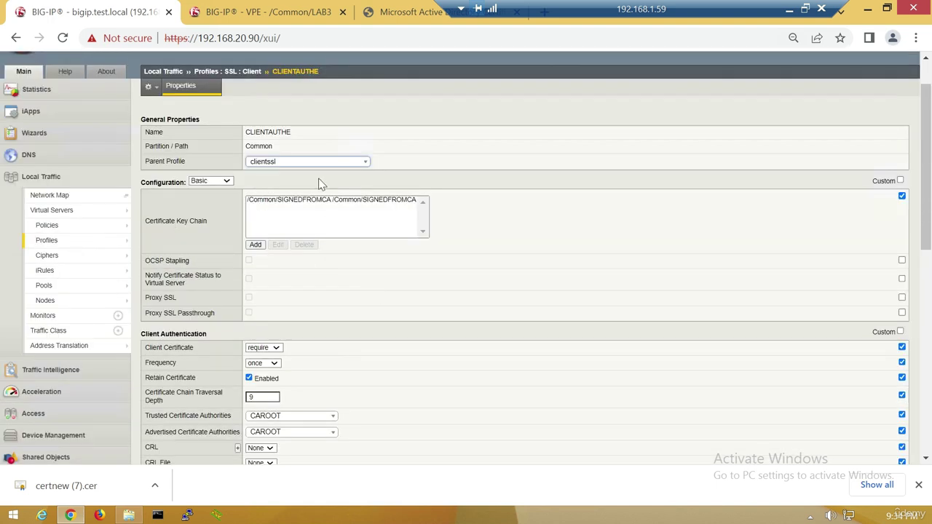
{"action": "left_click_drag", "start_coordinate": [274, 134], "coordinate": [292, 134]}
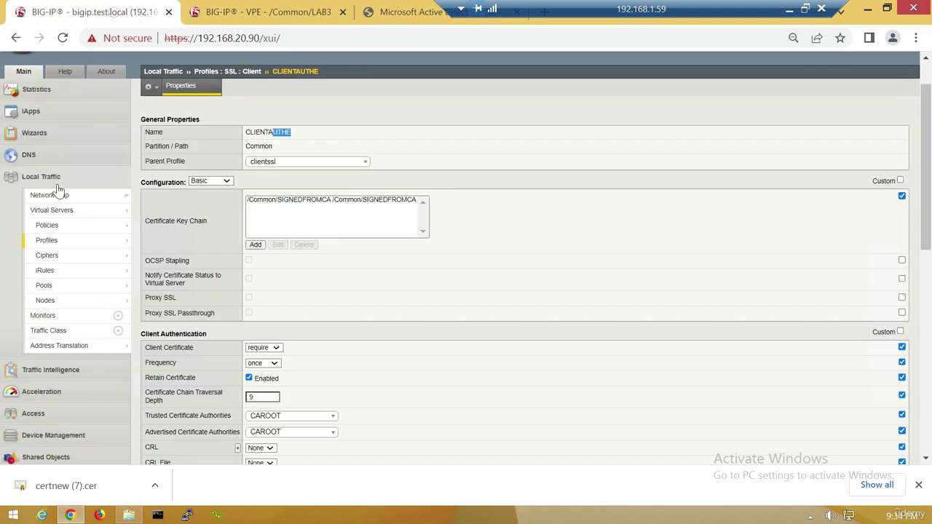
Confirm the virtual server uses the CLIENTAD client SSL profile, then view the LAB3 policy editor.
{"action": "mouse_move", "coordinate": [116, 210]}
{"action": "left_click", "coordinate": [166, 210]}
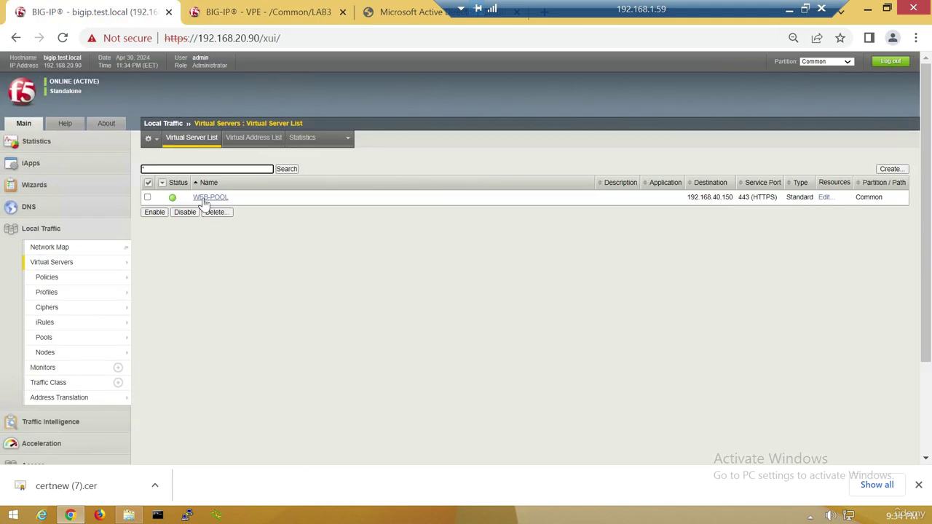
{"action": "scroll", "coordinate": [223, 329], "scroll_direction": "down", "scroll_amount": 4}
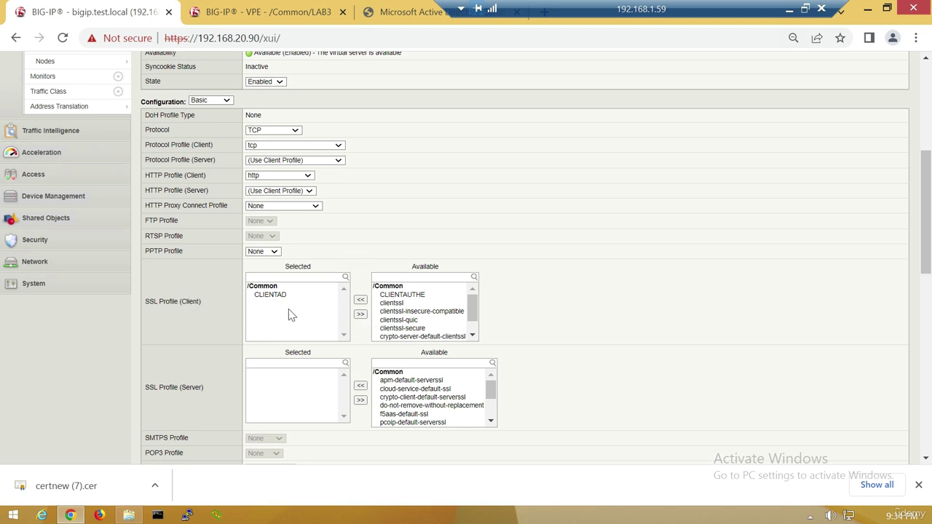
{"action": "left_click", "coordinate": [268, 297]}
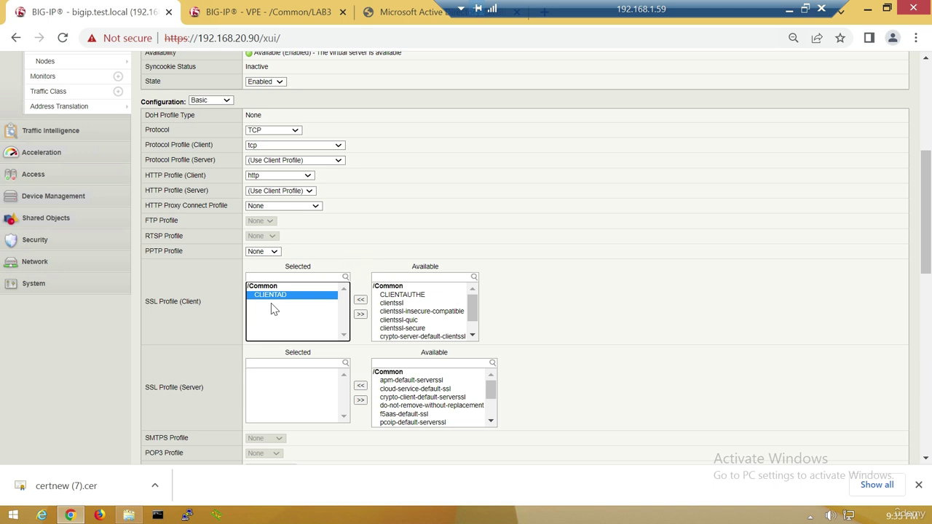
{"action": "left_click", "coordinate": [212, 9]}
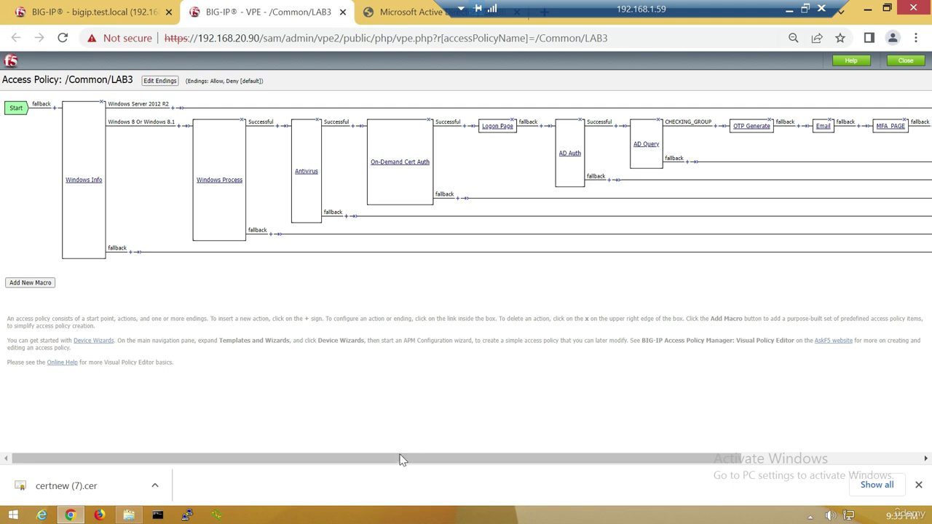
Remove the On-Demand Cert Auth item that follows Windows Process in the LAB3 policy.
{"action": "left_click_drag", "start_coordinate": [405, 460], "coordinate": [362, 446]}
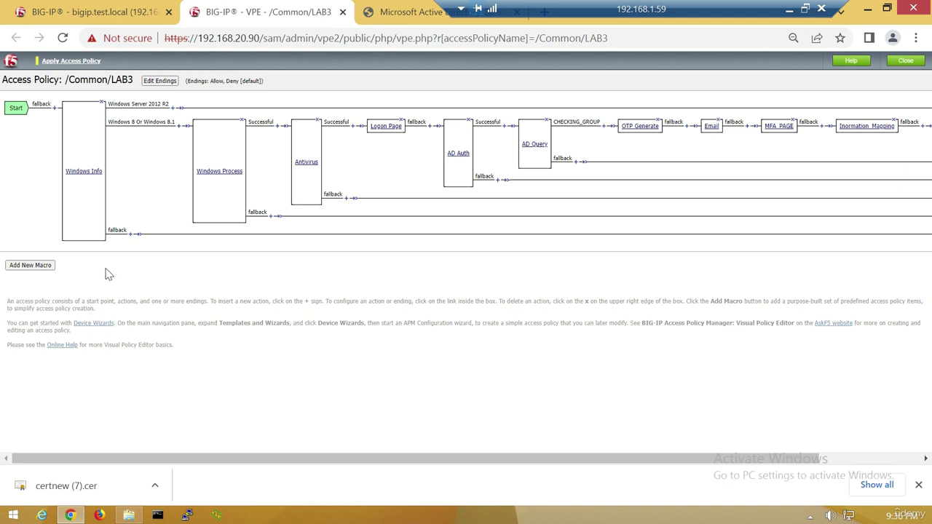
Insert an On-Demand Cert Auth action from the Authentication list right after Start.
{"action": "left_click", "coordinate": [55, 109]}
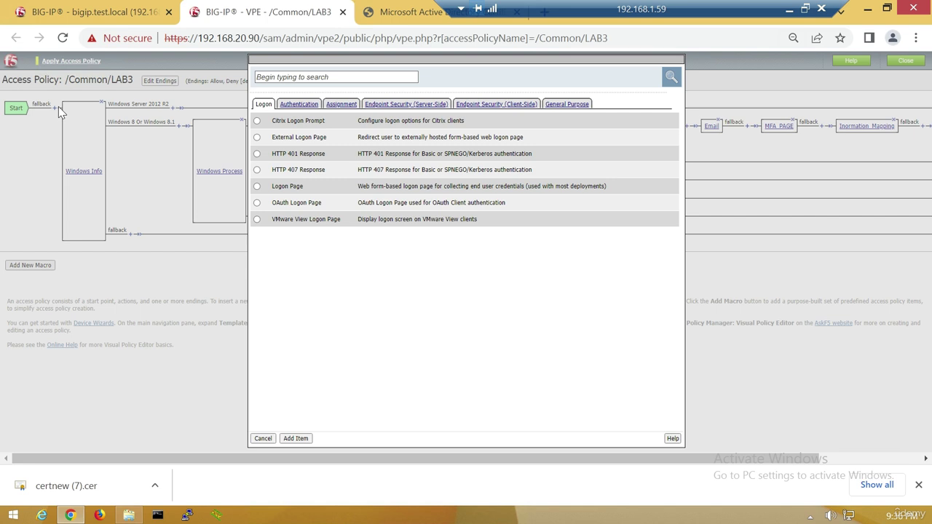
{"action": "left_click", "coordinate": [290, 103]}
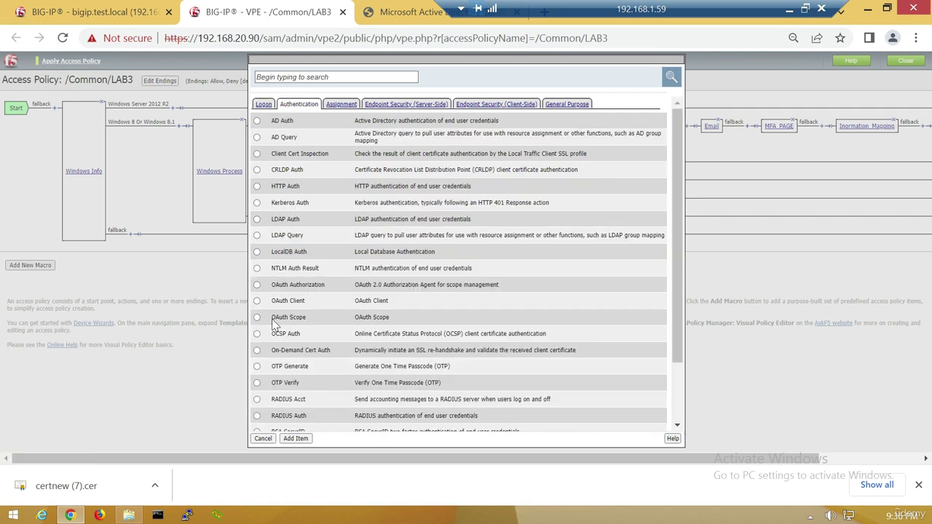
{"action": "scroll", "coordinate": [280, 320], "scroll_direction": "down", "scroll_amount": 2}
{"action": "left_click", "coordinate": [256, 277]}
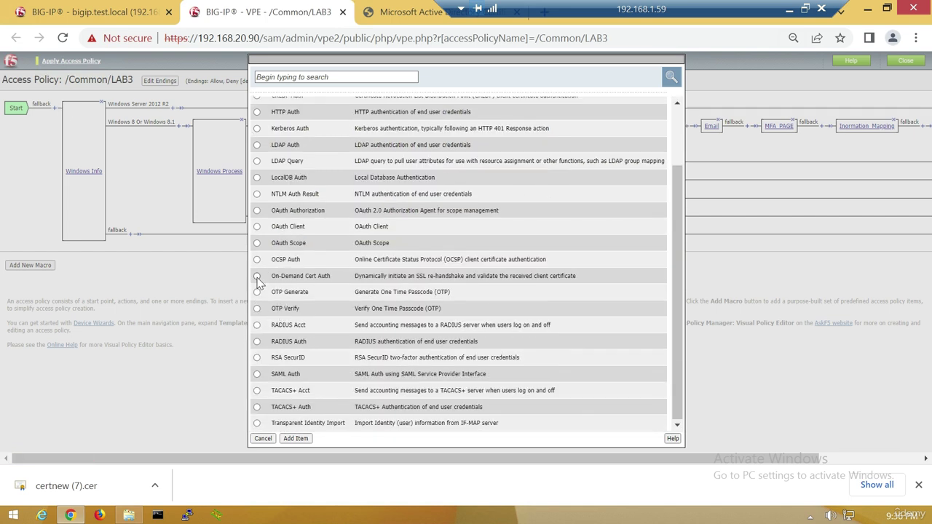
{"action": "left_click", "coordinate": [296, 438]}
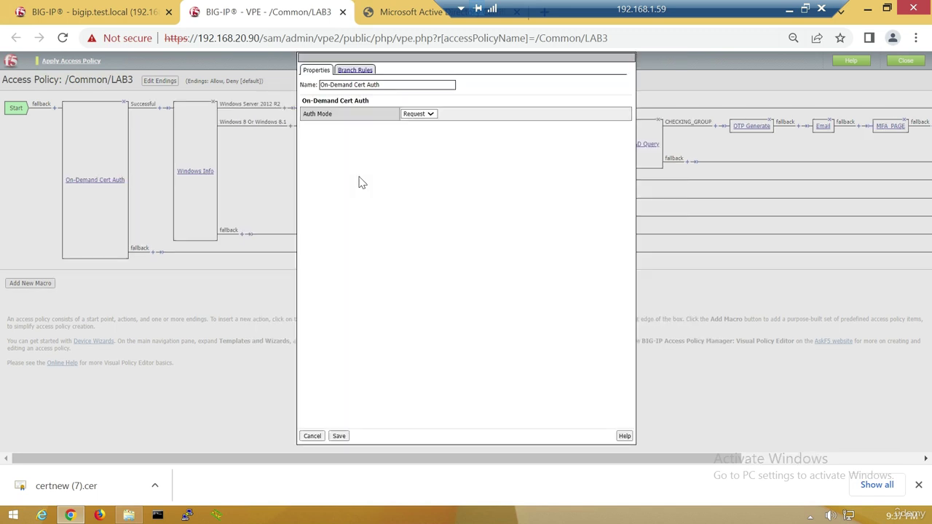
Set its Auth Mode to Require, save it, and apply the LAB3 access policy.
{"action": "left_click", "coordinate": [424, 115]}
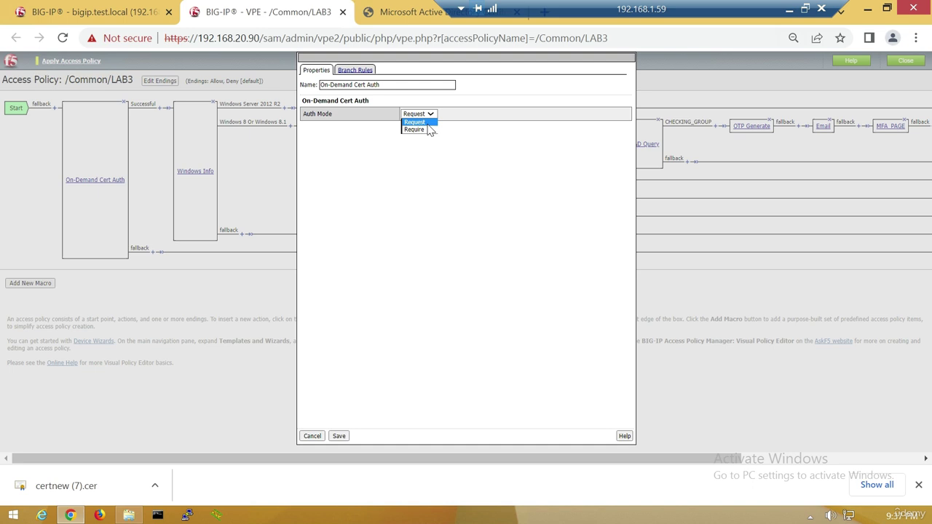
{"action": "left_click", "coordinate": [428, 131]}
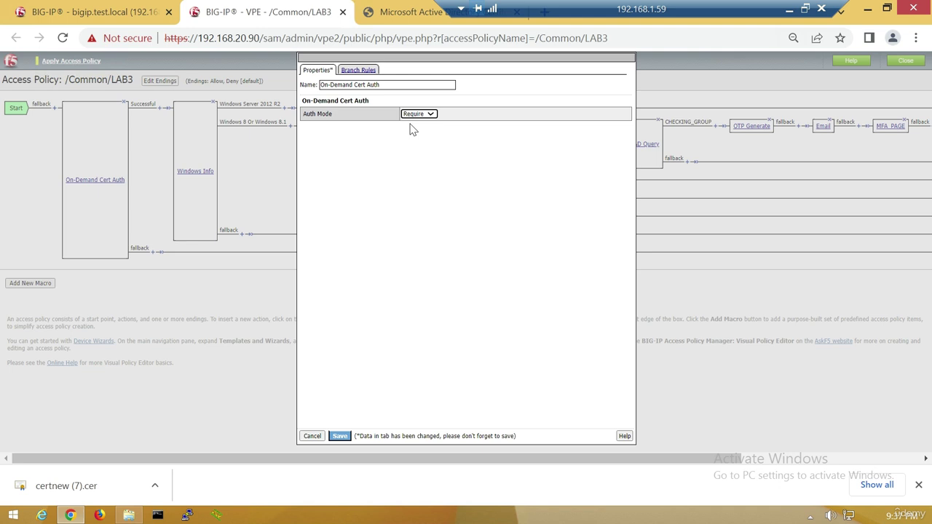
{"action": "left_click", "coordinate": [339, 435]}
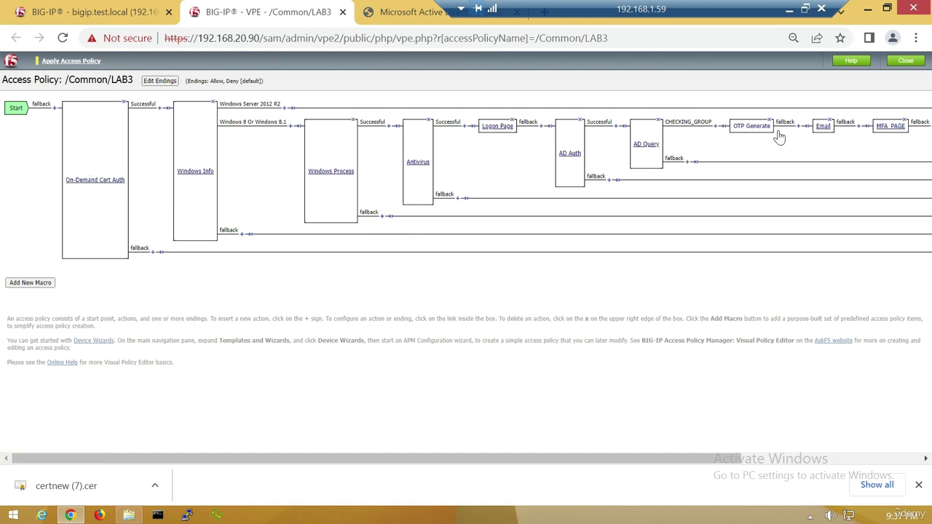
{"action": "left_click", "coordinate": [71, 61]}
{"action": "left_click", "coordinate": [91, 12]}
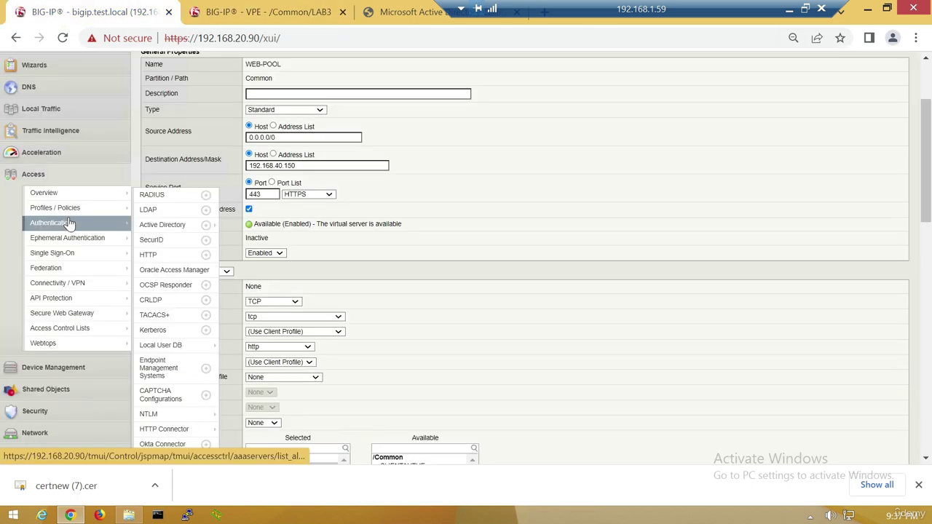
{"action": "mouse_move", "coordinate": [128, 196]}
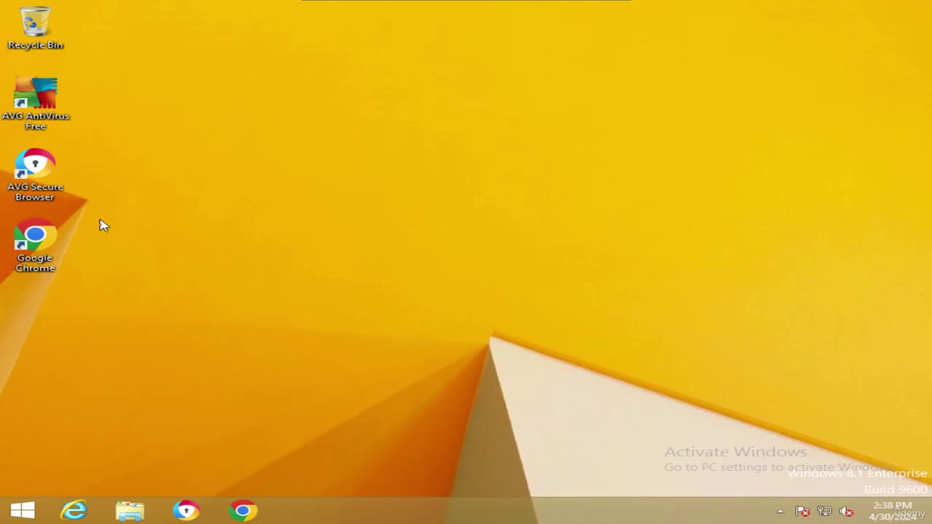
Open the Run box from Start and close it unused, then accept the client certificate confirmation.
{"action": "left_click", "coordinate": [17, 511]}
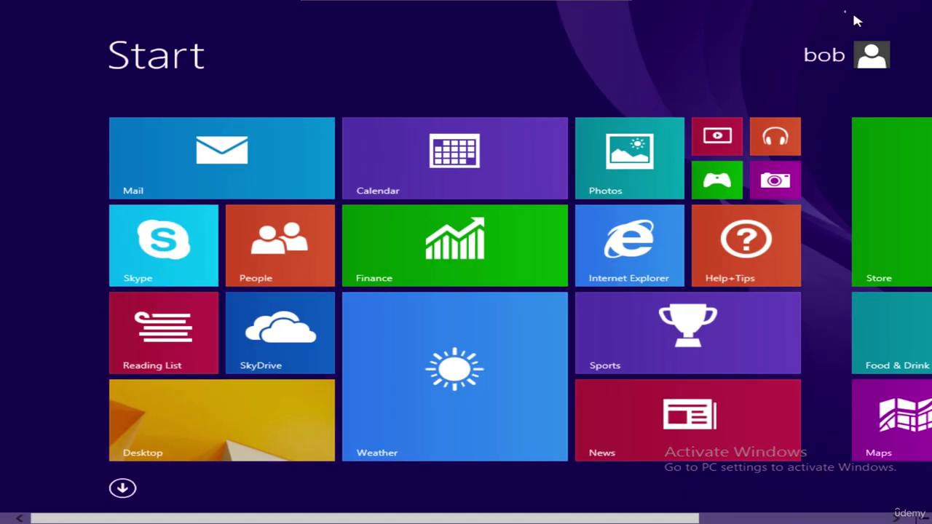
{"action": "type", "text": "run"}
{"action": "key", "text": "Return"}
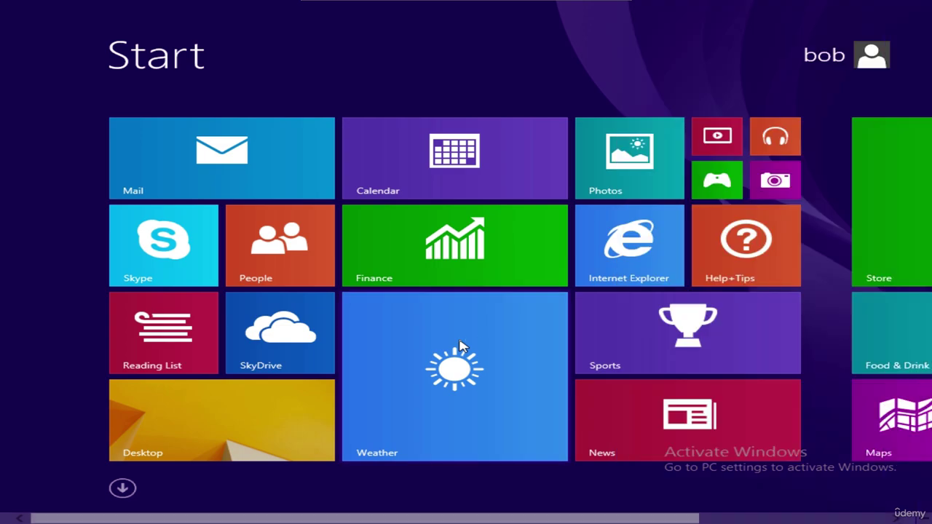
{"action": "type", "text": "mmc"}
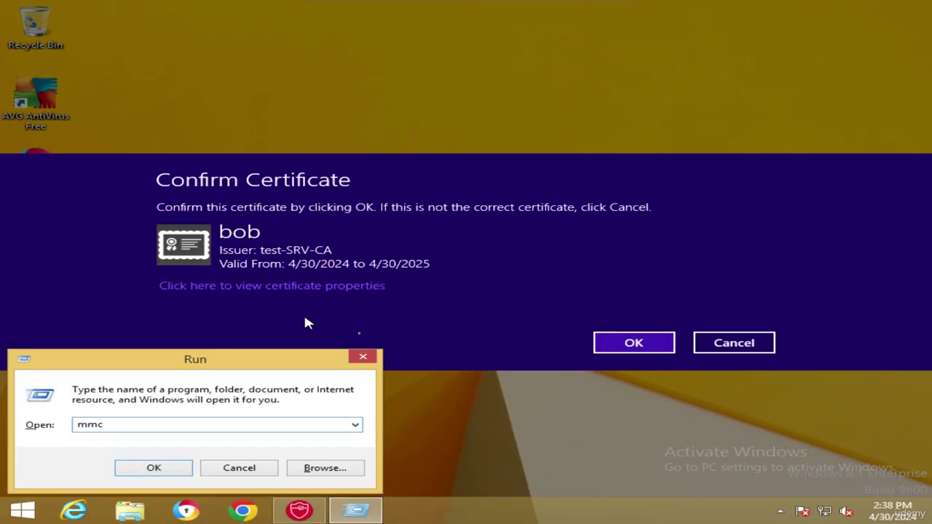
{"action": "left_click", "coordinate": [364, 358]}
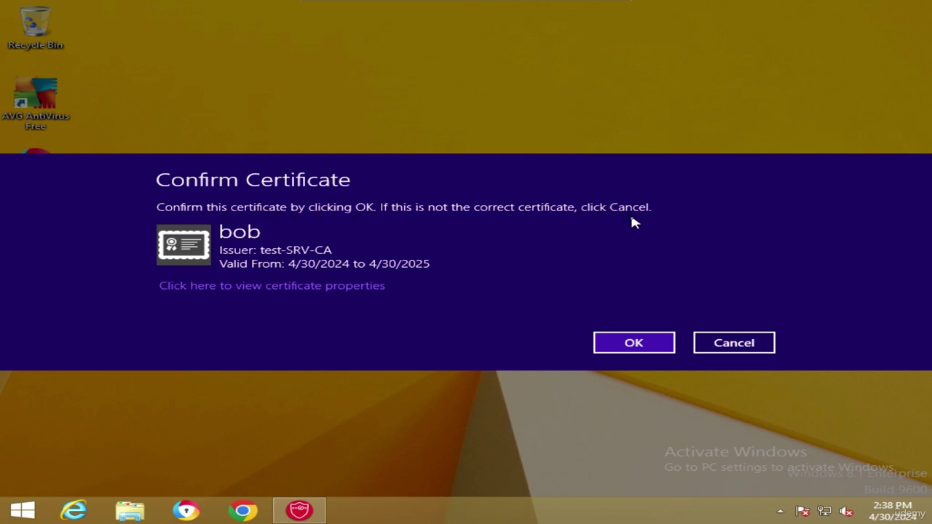
{"action": "left_click", "coordinate": [621, 348]}
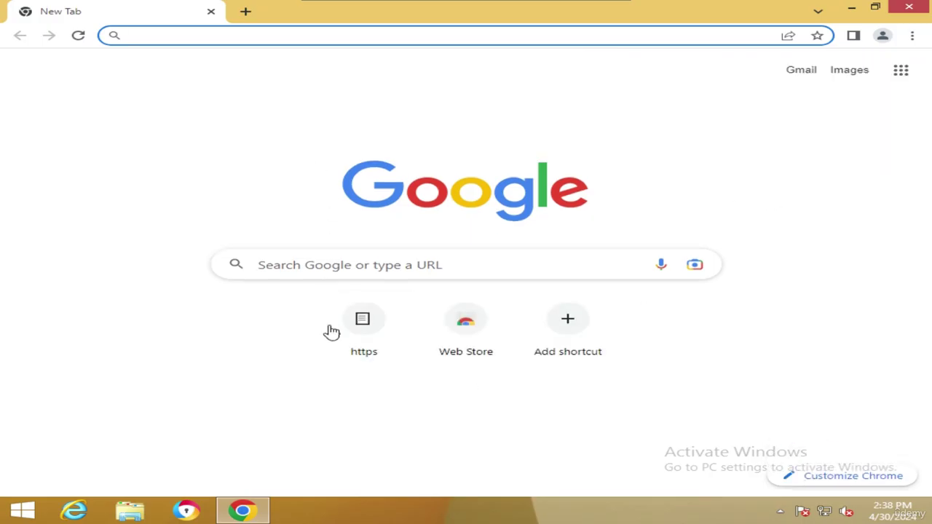
Browse to 192.168.40.150, present the Users certificate, allow Endpoint Inspector, and confirm the certificate.
{"action": "left_click", "coordinate": [368, 329]}
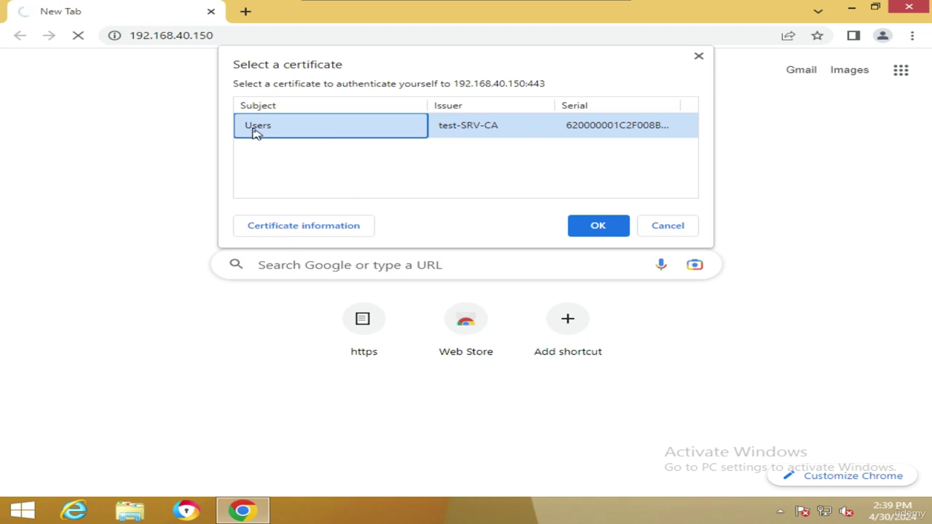
{"action": "left_click", "coordinate": [596, 227]}
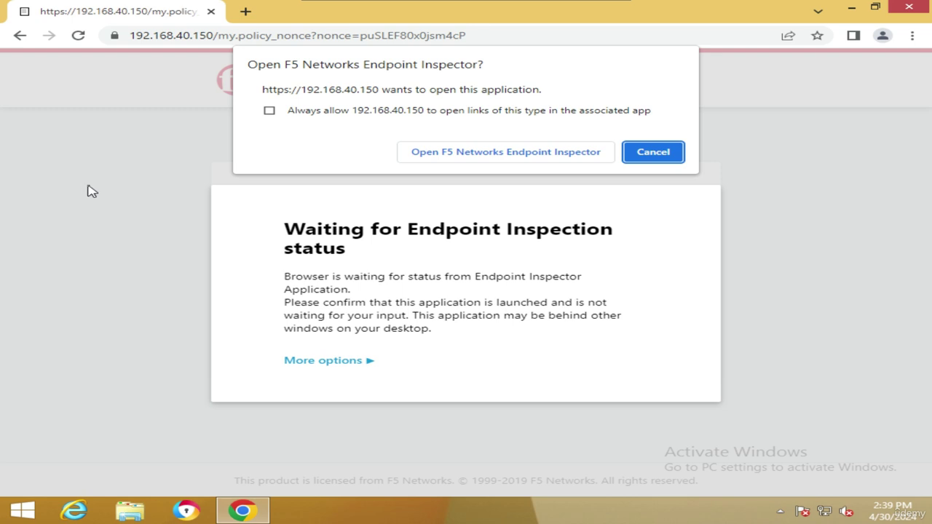
{"action": "left_click", "coordinate": [465, 153]}
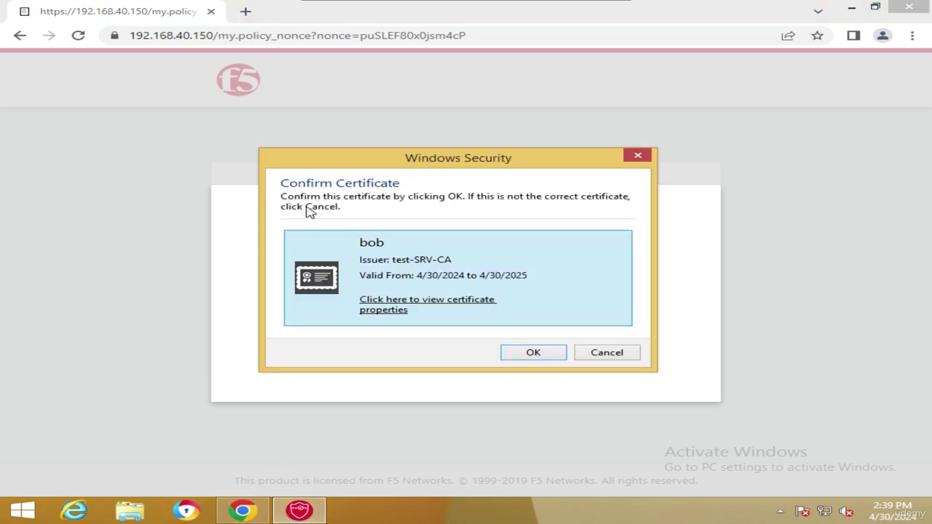
{"action": "left_click", "coordinate": [531, 353]}
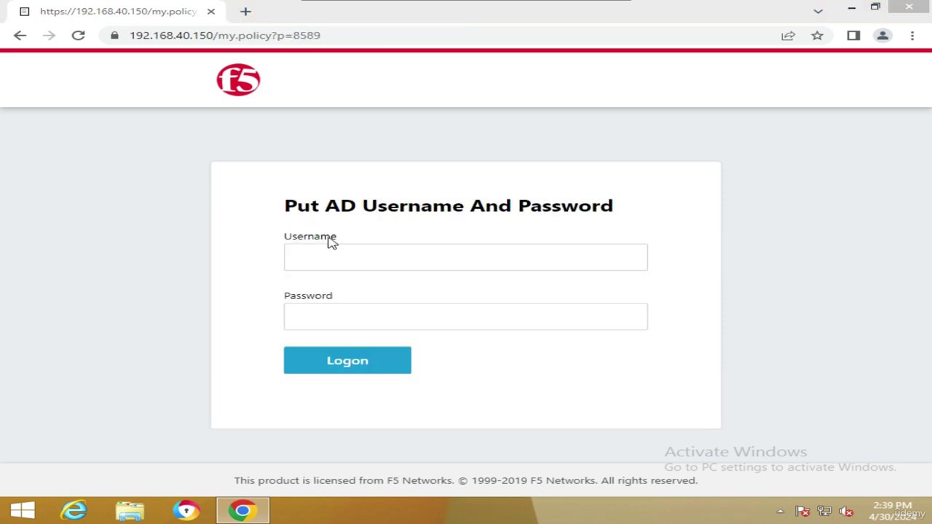
Log in with the AD username and password plus the emailed one-time passcode, declining password saving.
{"action": "left_click", "coordinate": [365, 262]}
{"action": "type", "text": "b"}
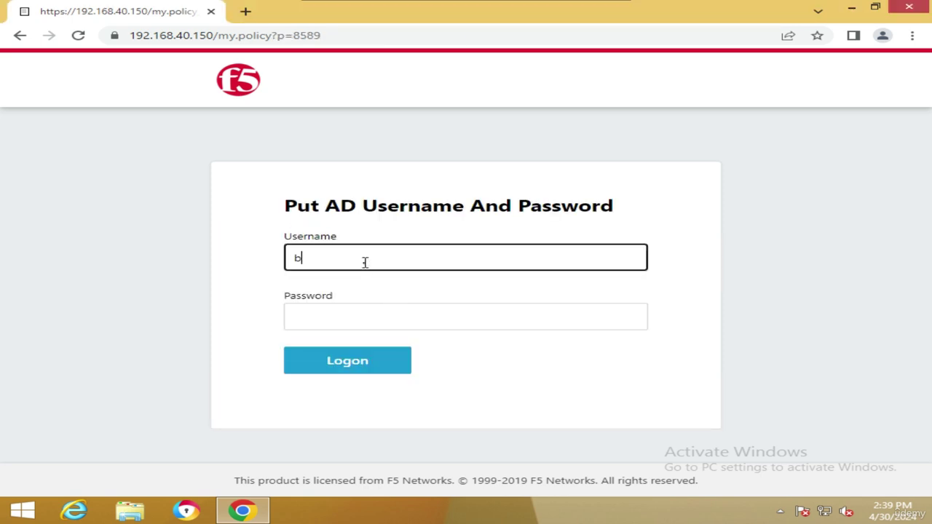
{"action": "type", "text": "ob"}
{"action": "key", "text": "Tab"}
{"action": "type", "text": "Password1"}
{"action": "left_click", "coordinate": [323, 366]}
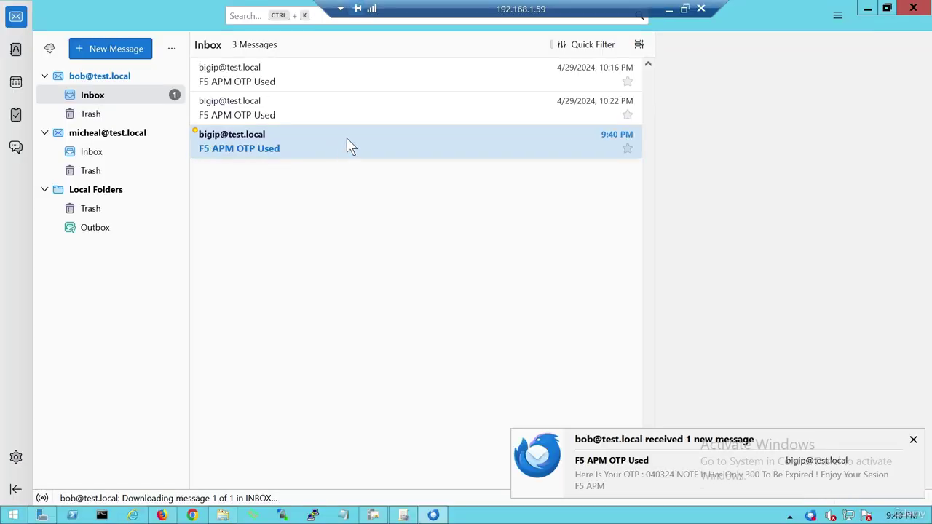
{"action": "left_click", "coordinate": [346, 141]}
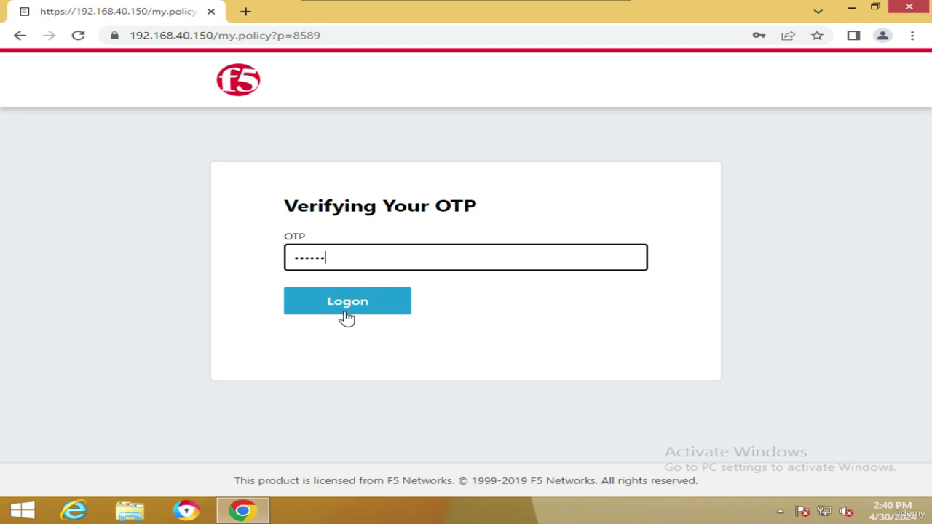
{"action": "left_click", "coordinate": [337, 311]}
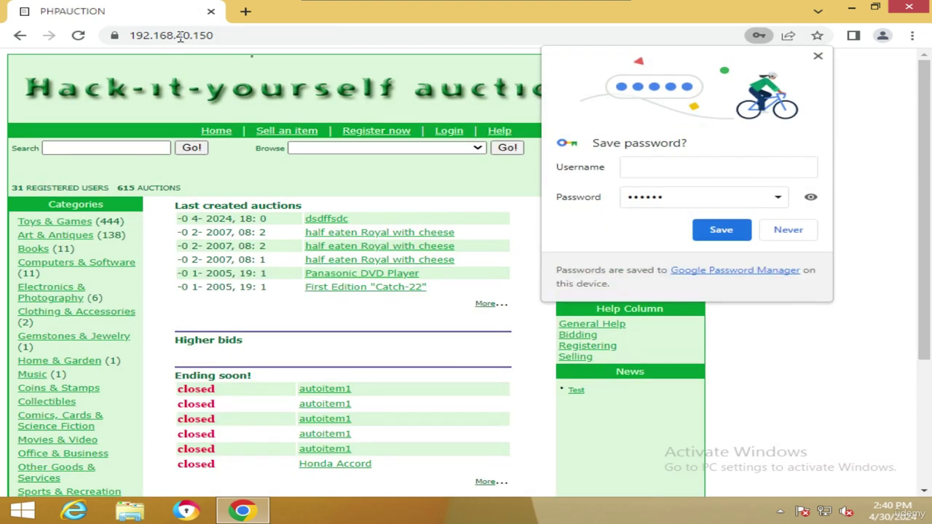
{"action": "left_click", "coordinate": [792, 232]}
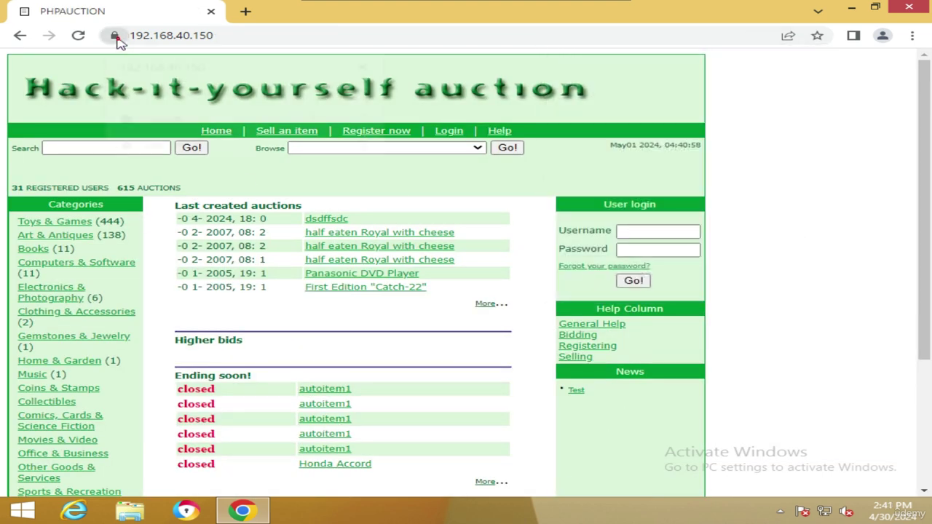
View the site's certificate details and highlight the issuer test-SRV-CA.
{"action": "left_click", "coordinate": [114, 36]}
{"action": "left_click", "coordinate": [138, 93]}
{"action": "left_click", "coordinate": [168, 183]}
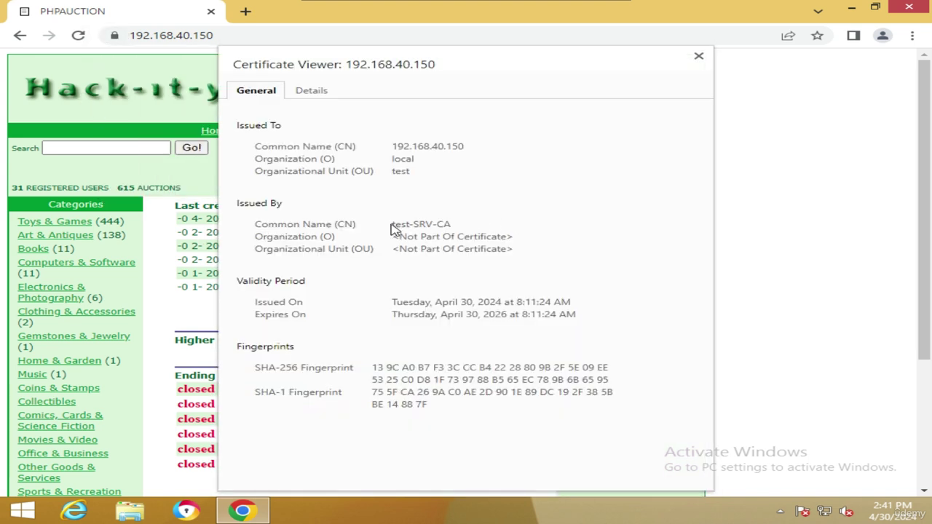
{"action": "left_click_drag", "start_coordinate": [393, 227], "coordinate": [453, 227]}
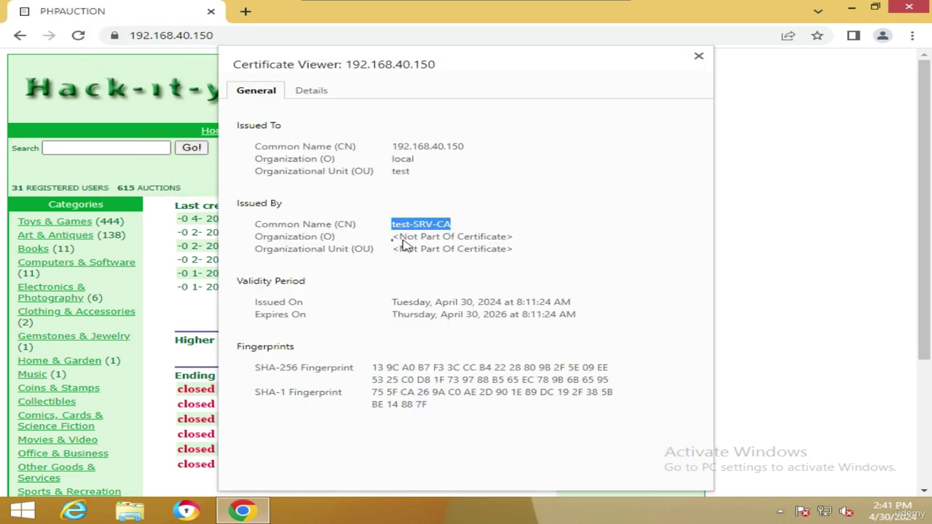